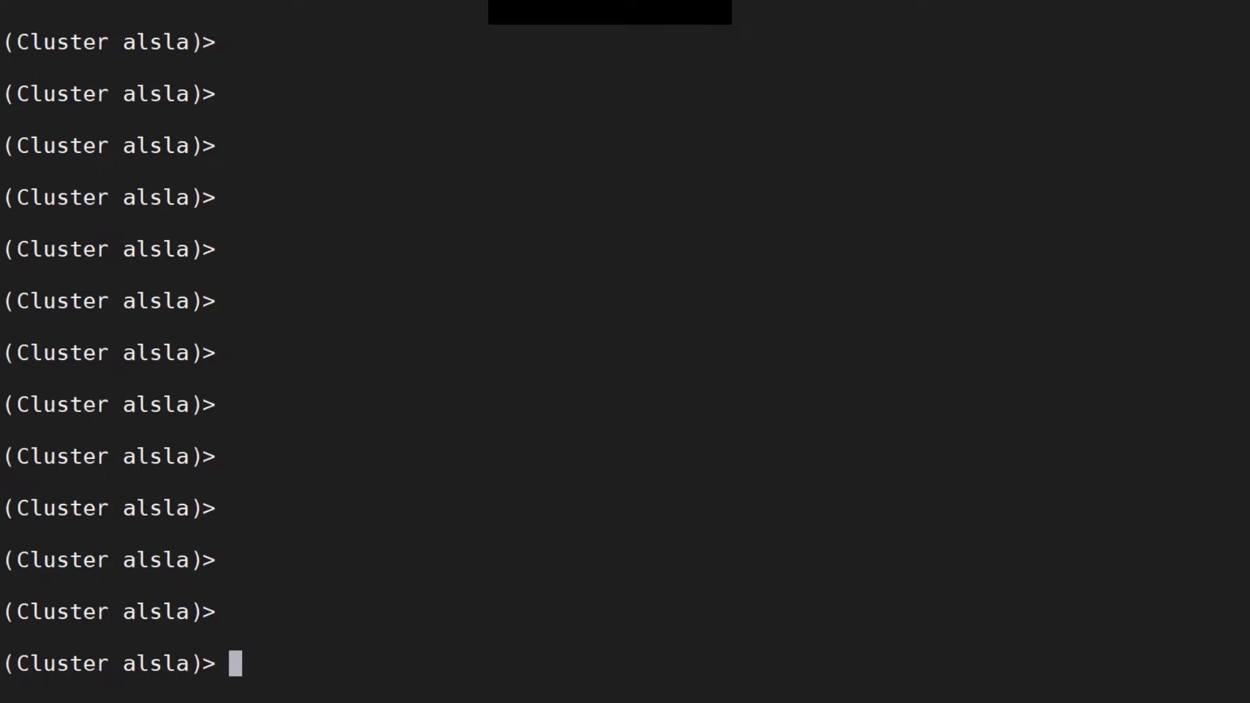
# Create a new message filter and enter skip_spam_check: as the name line of its script.
pyautogui.write('filters')
pyautogui.press('Return')
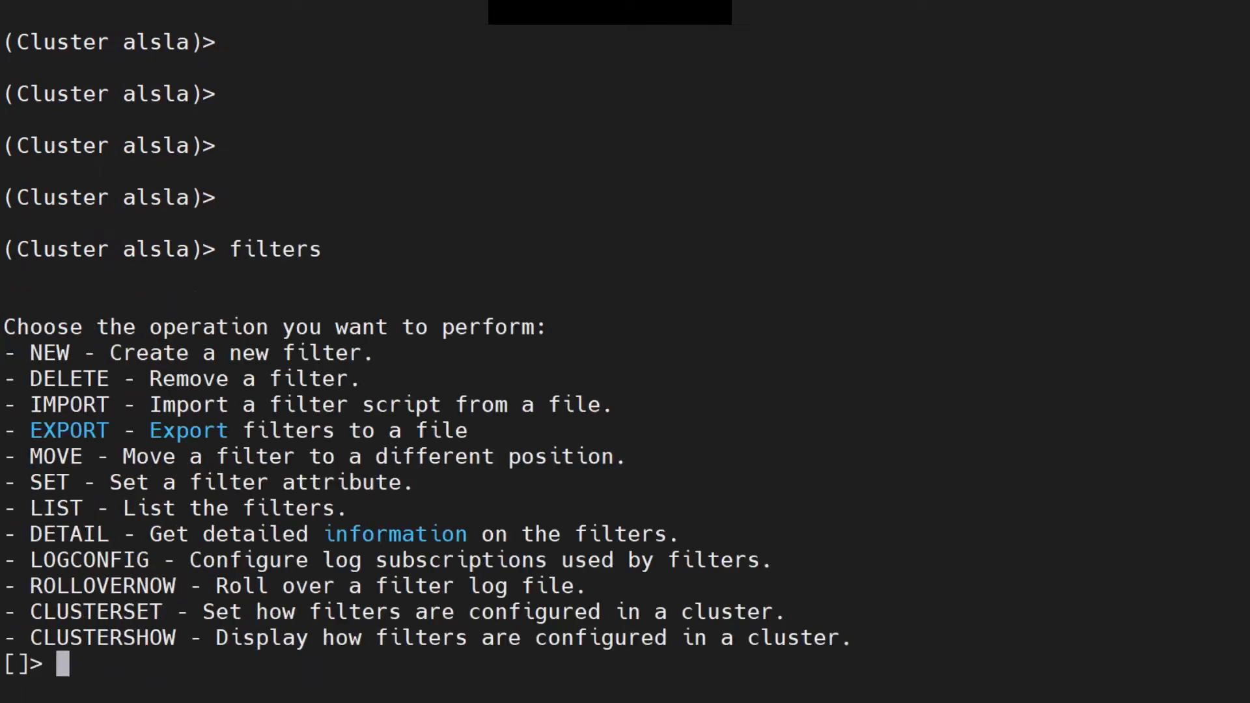
pyautogui.write('new')
pyautogui.press('Return')
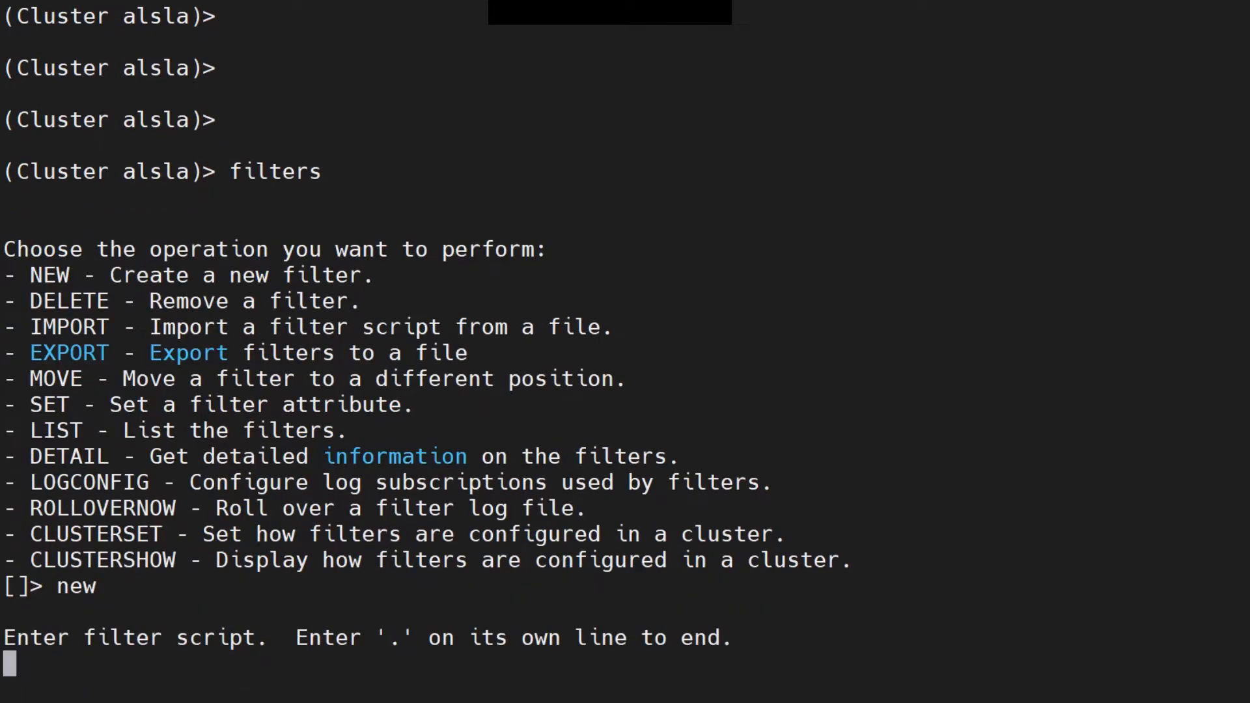
pyautogui.write('ski')
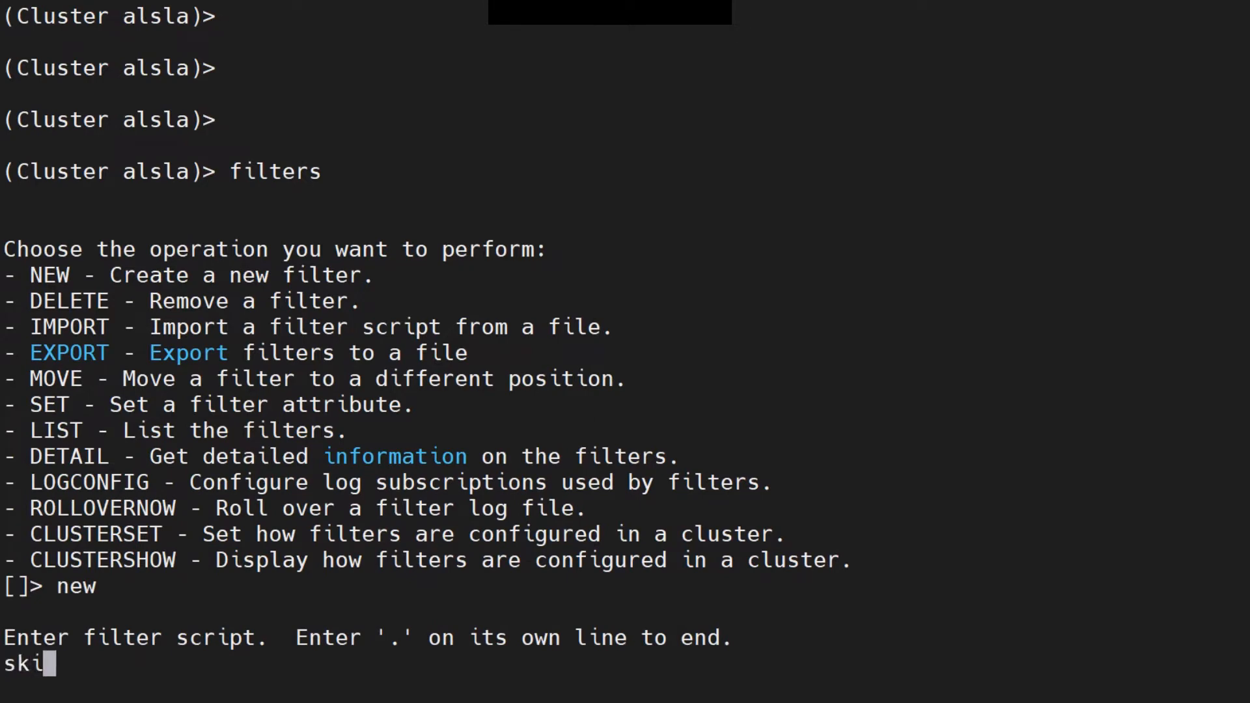
pyautogui.write('p_spam_')
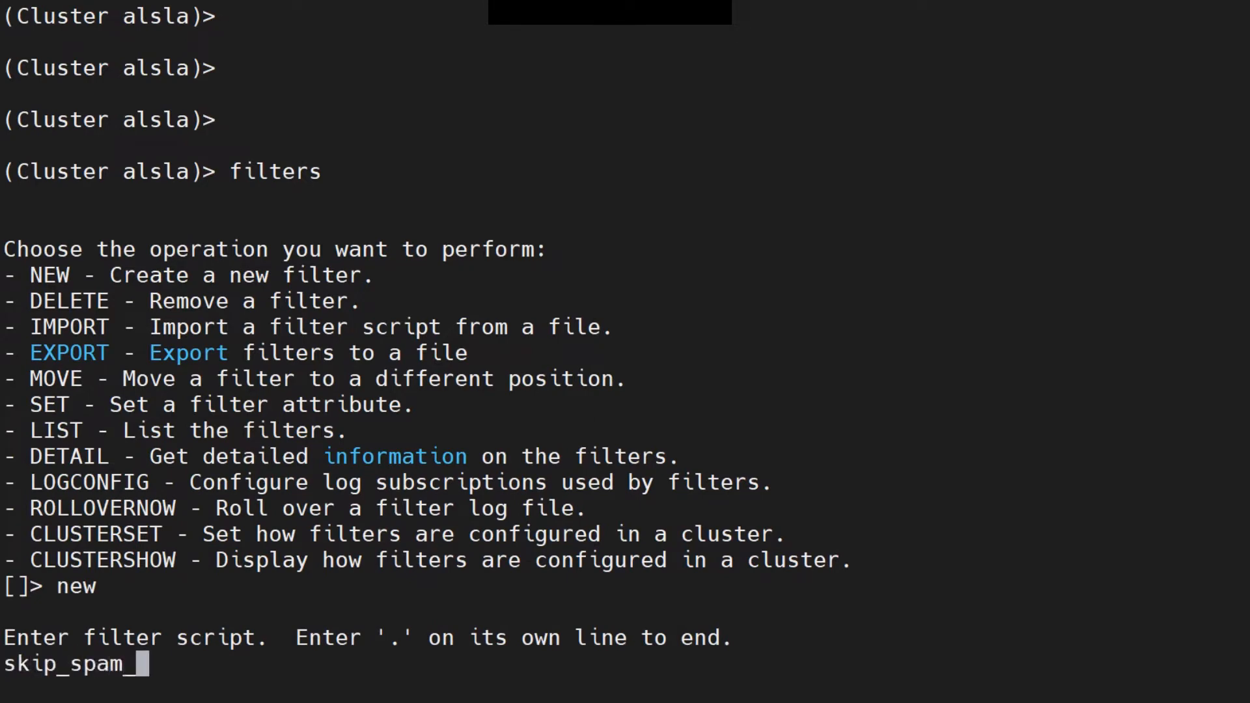
pyautogui.write('check:')
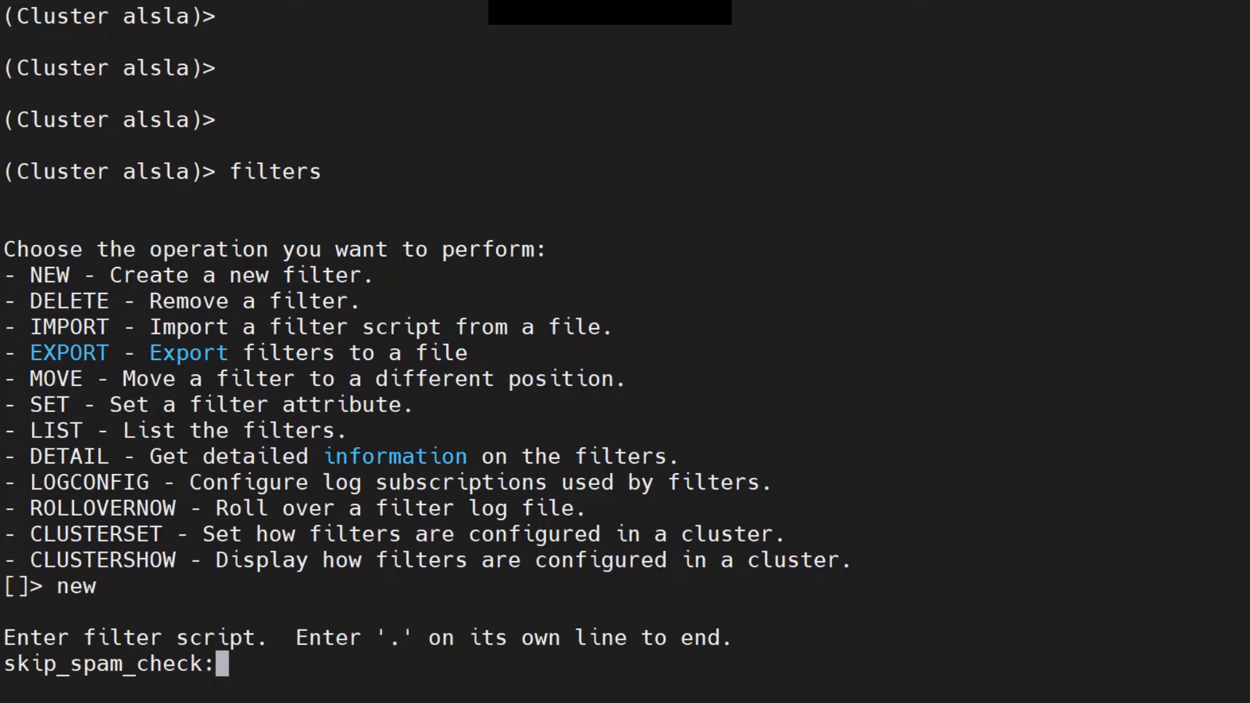
pyautogui.press('Return')
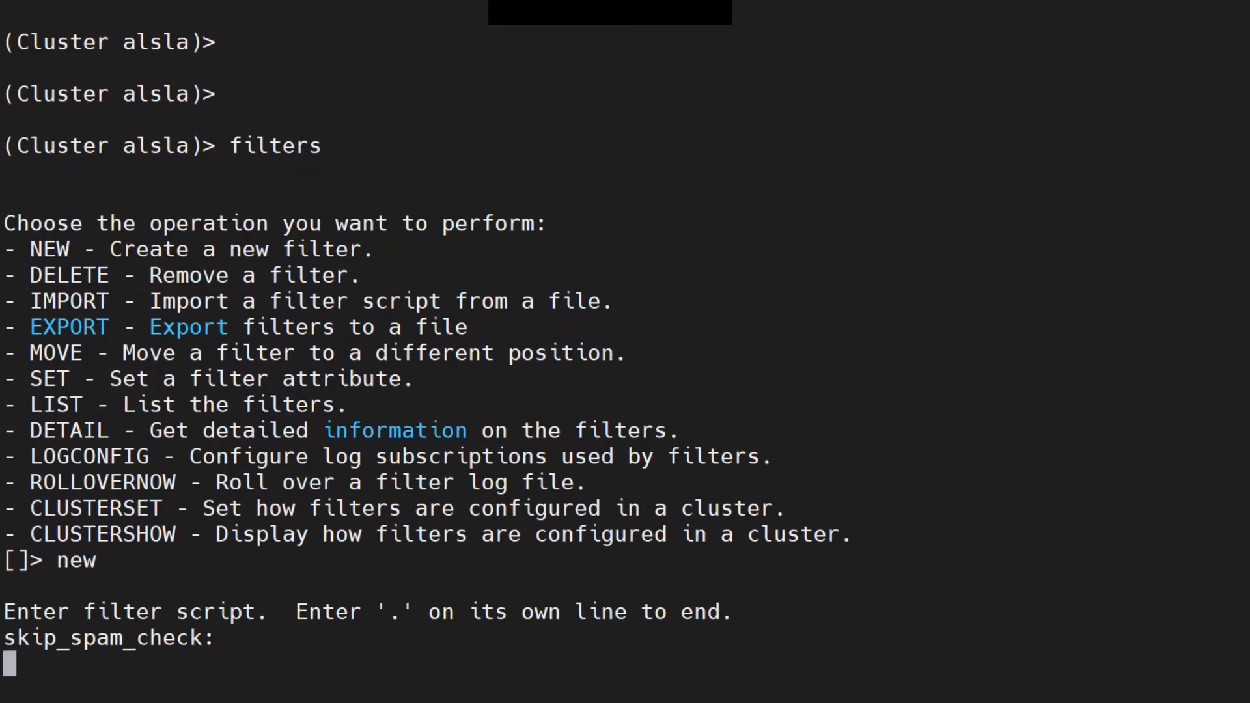
pyautogui.write('if')
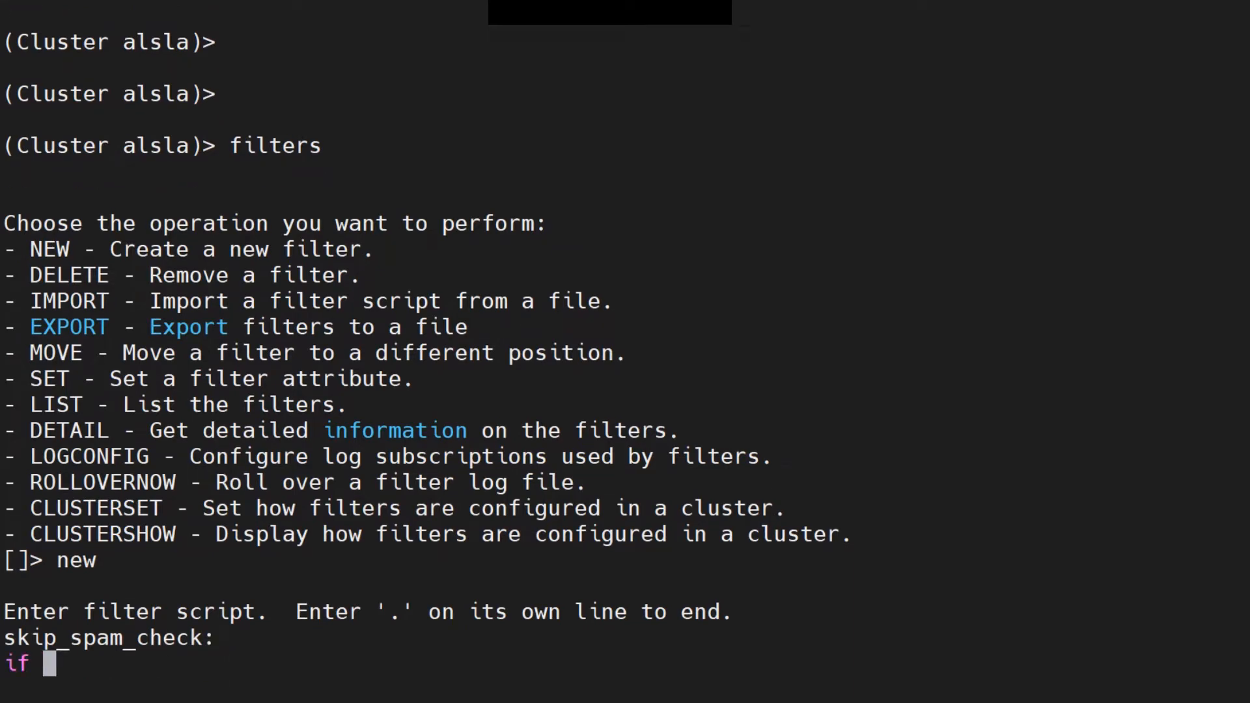
pyautogui.write(' mail')
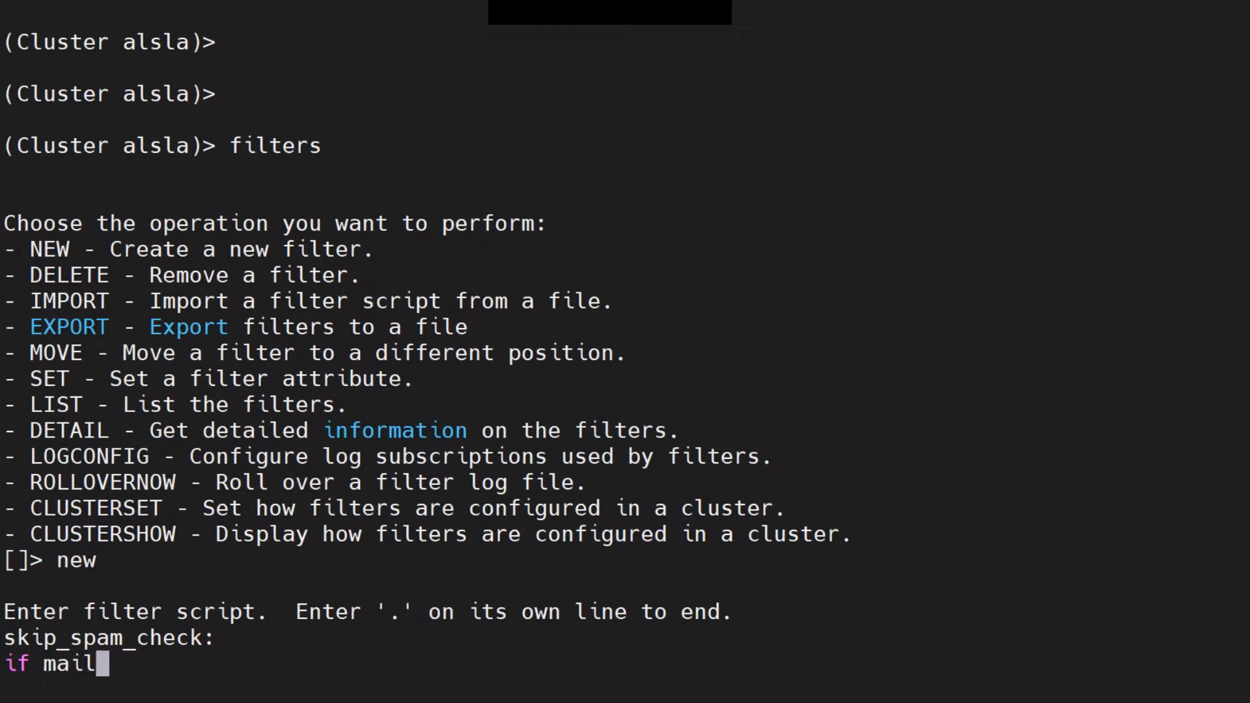
pyautogui.write('-from ==')
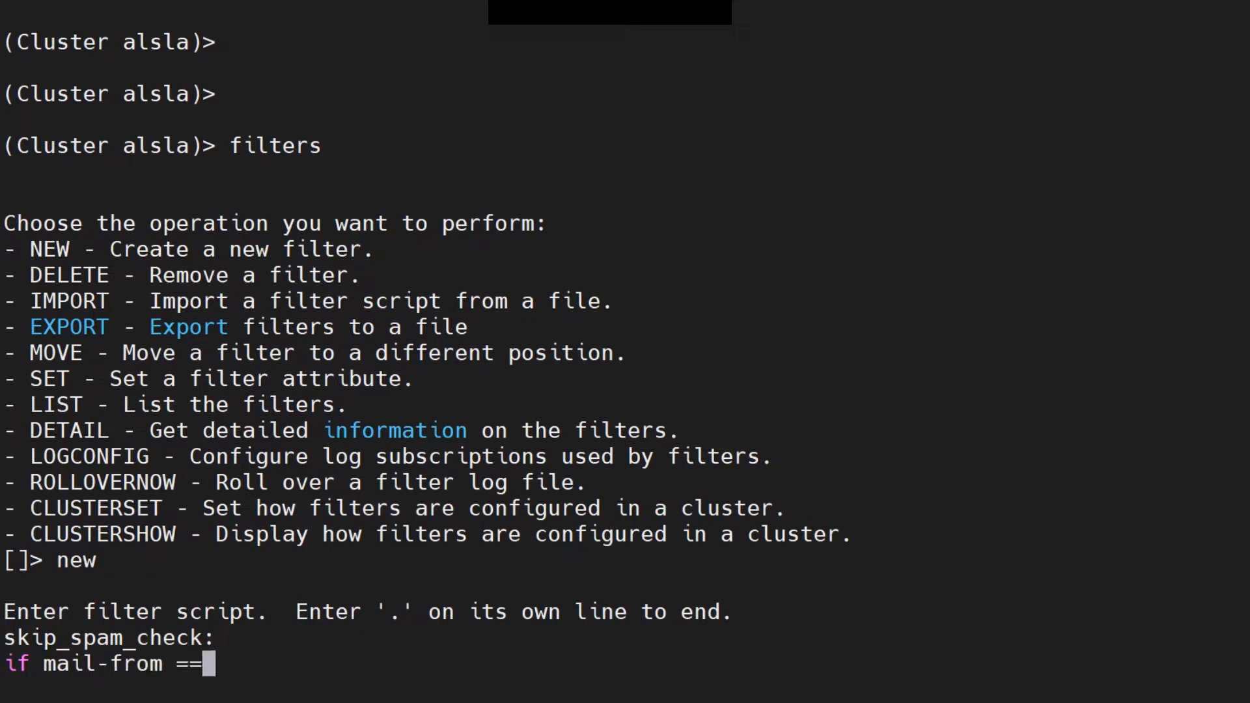
pyautogui.write(' "@cisco.com')
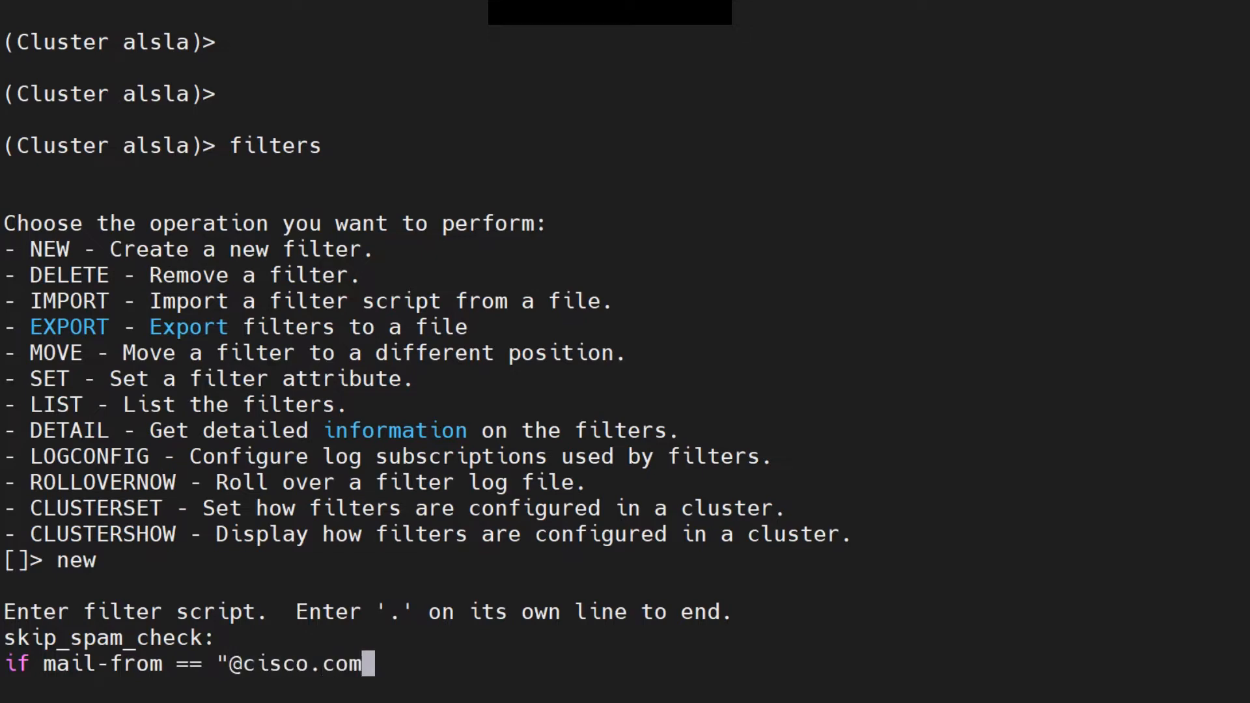
pyautogui.write('$"')
pyautogui.press('BackSpace')
pyautogui.press('Return')
pyautogui.write('{')
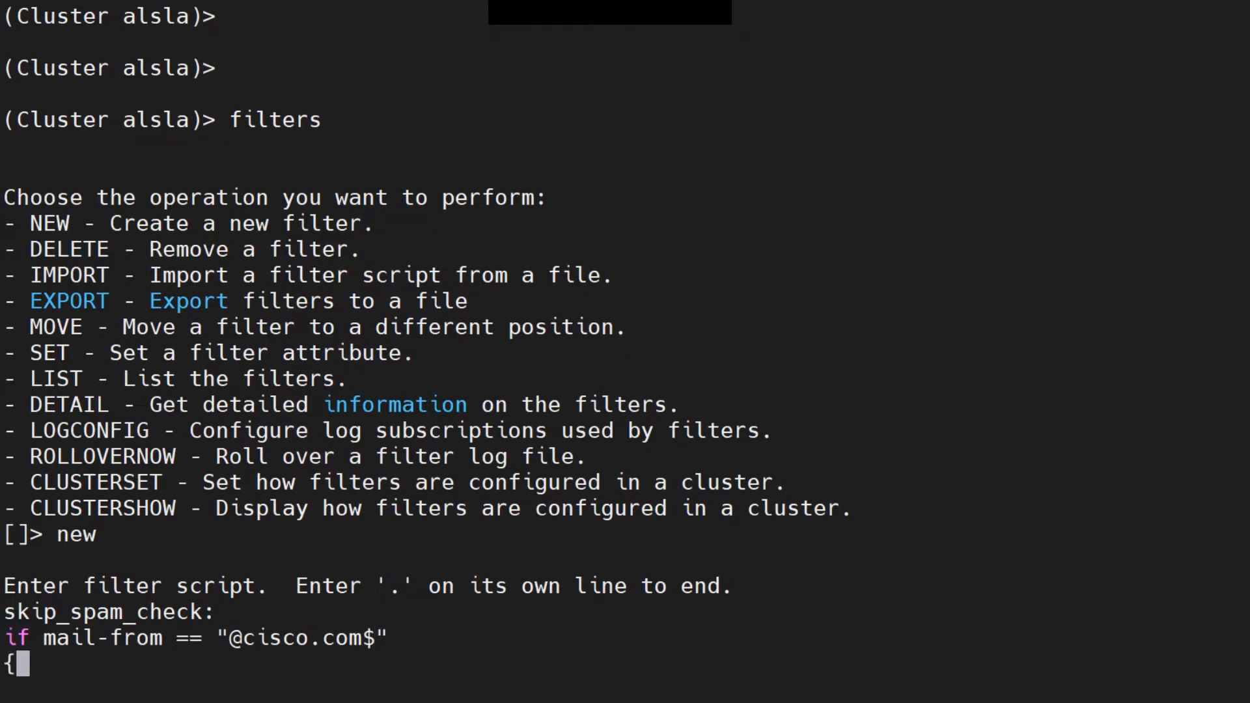
pyautogui.press('Return')
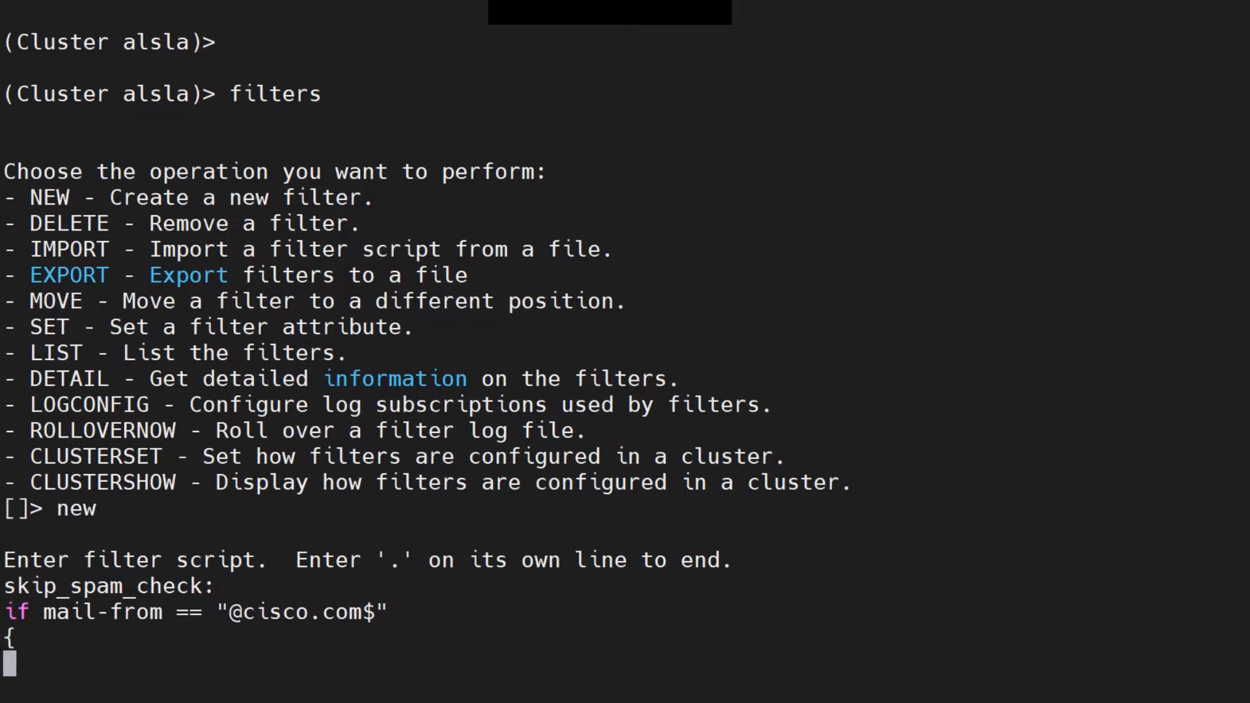
pyautogui.write('if sen')
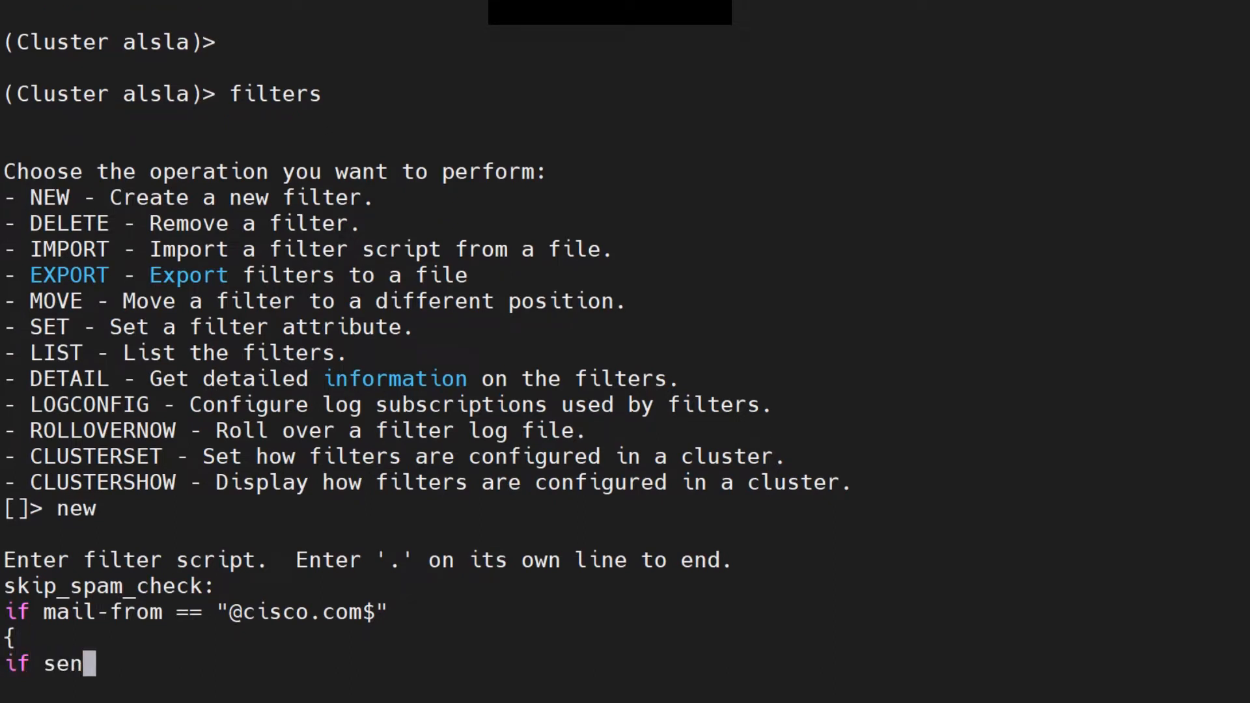
pyautogui.press('BackSpace')
pyautogui.press('BackSpace')
pyautogui.press('BackSpace')
pyautogui.press('BackSpace')
pyautogui.press('BackSpace')
pyautogui.press('BackSpace')
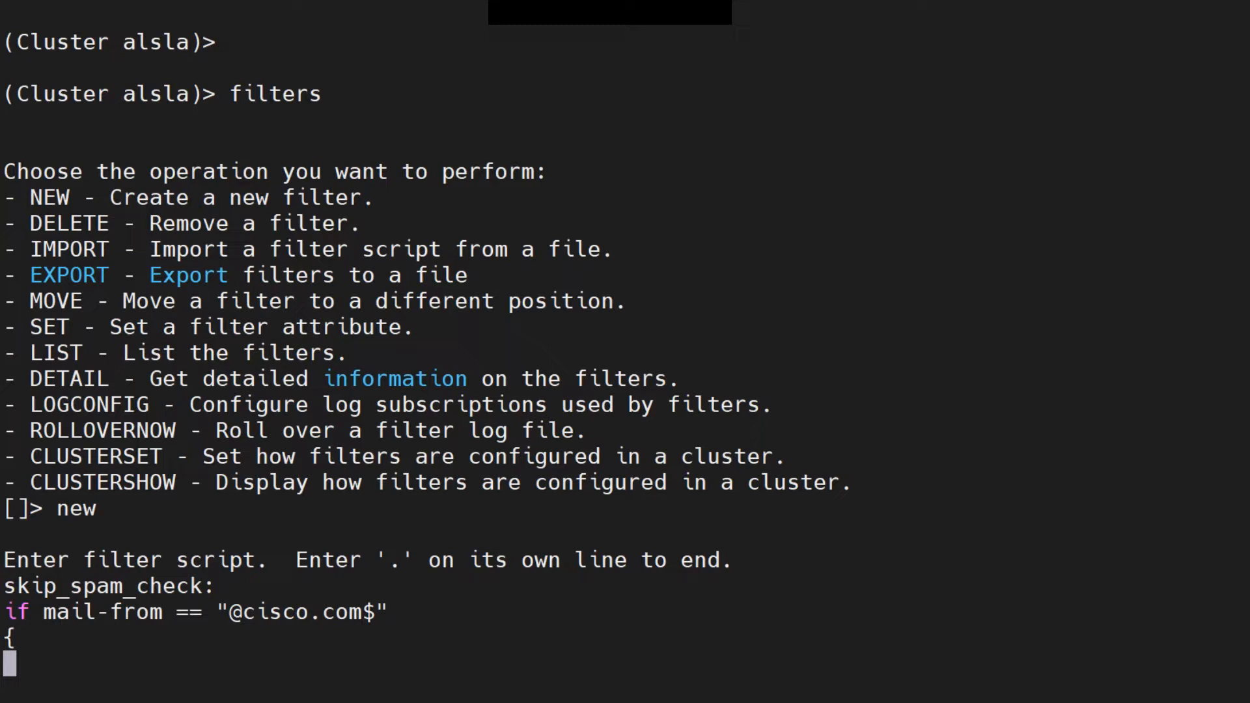
# Add the action skip-spamcheck(); to the block, close the block, and end the filter script to save it.
pyautogui.write('skip-')
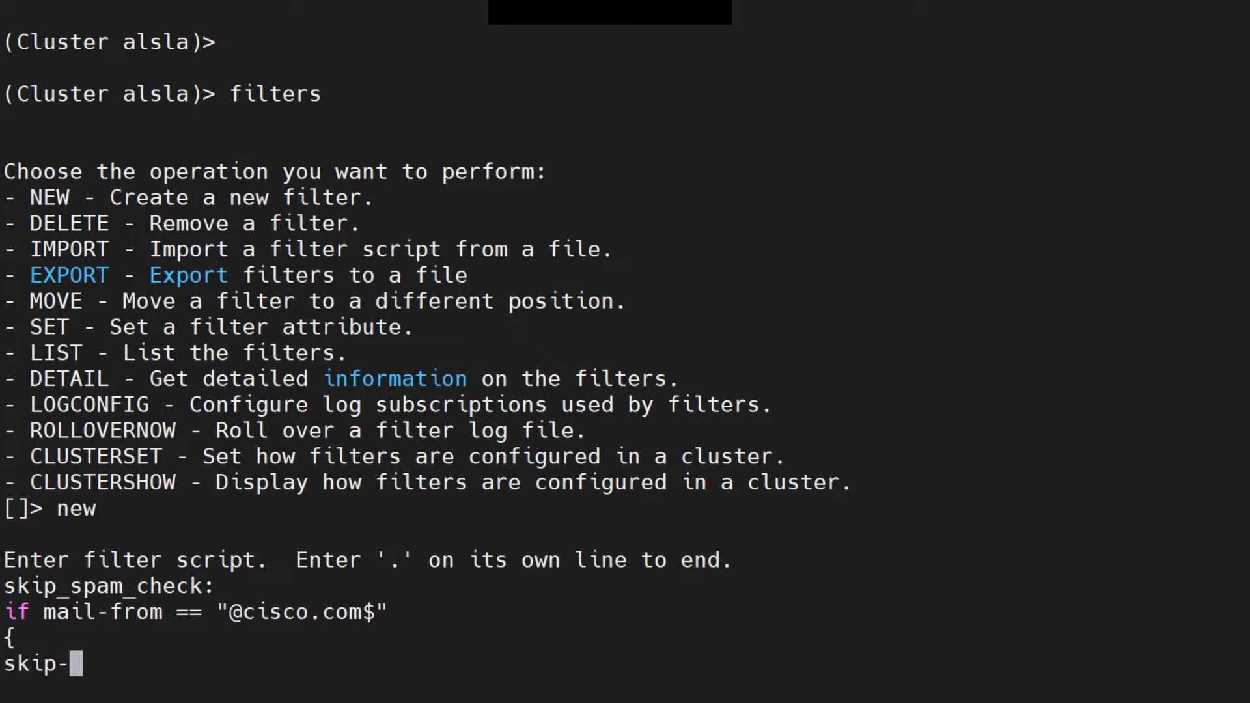
pyautogui.write('spamcheck(')
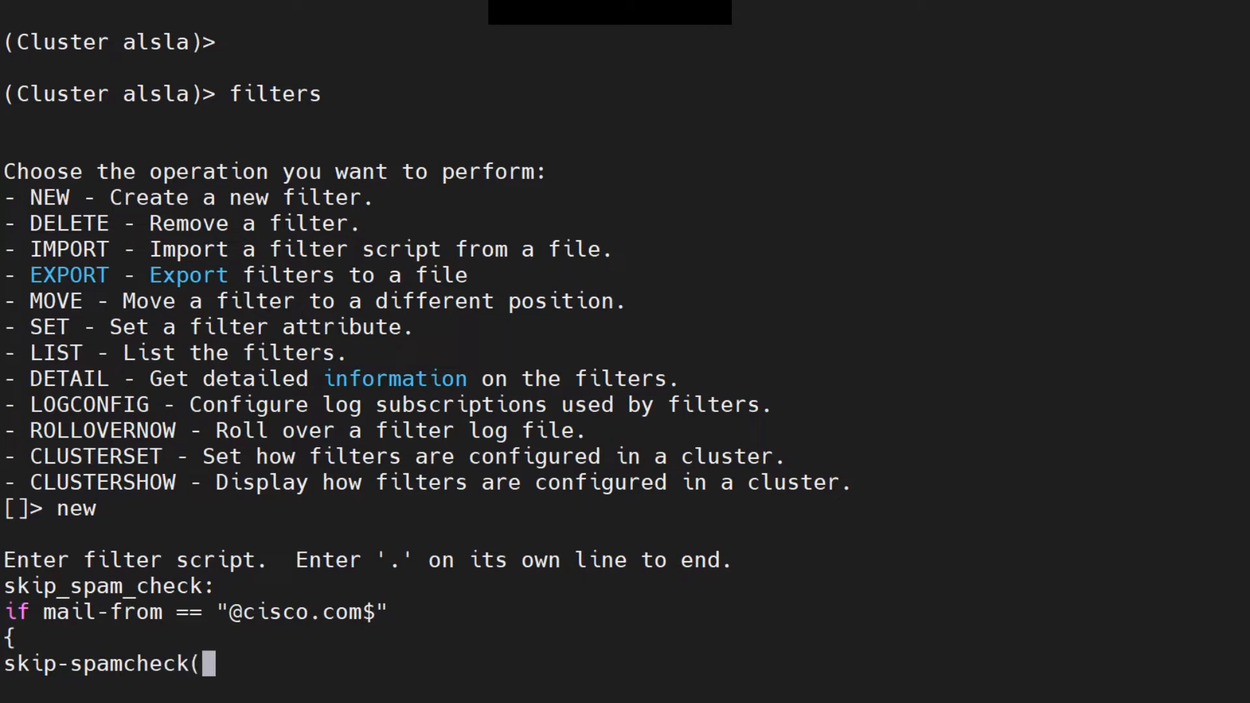
pyautogui.write(');')
pyautogui.press('Return')
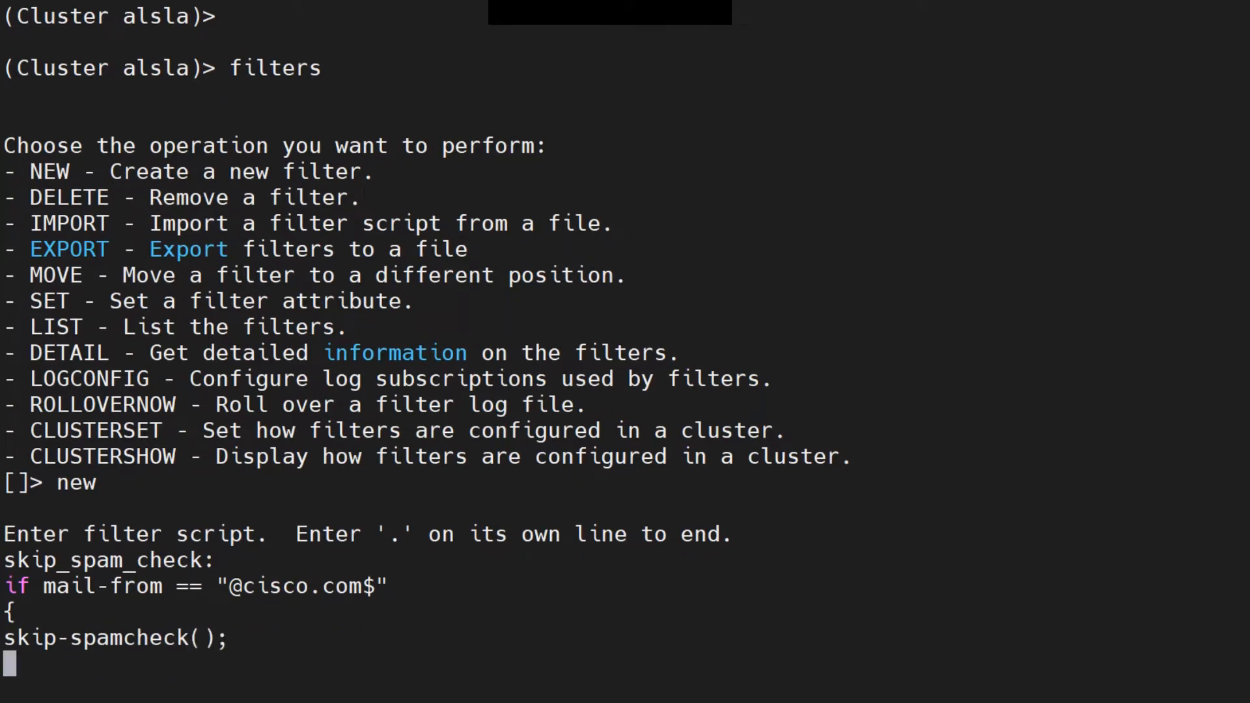
pyautogui.write('}')
pyautogui.press('Return')
pyautogui.write('.')
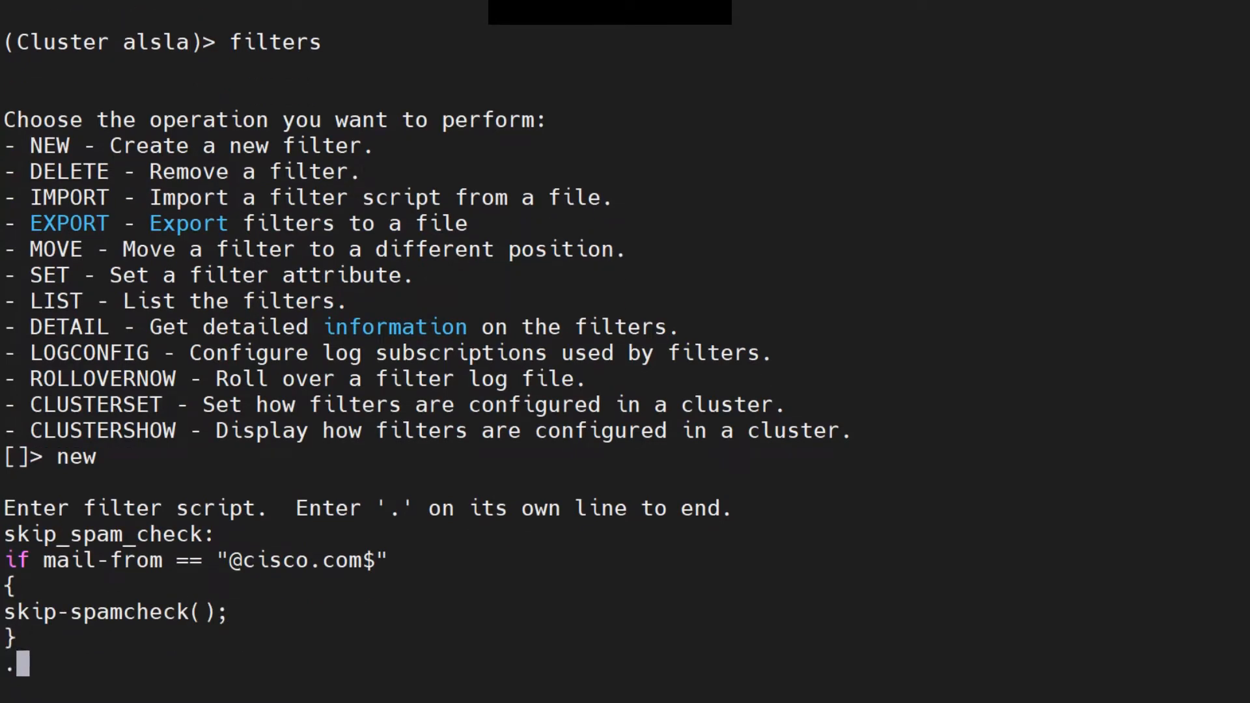
pyautogui.press('Return')
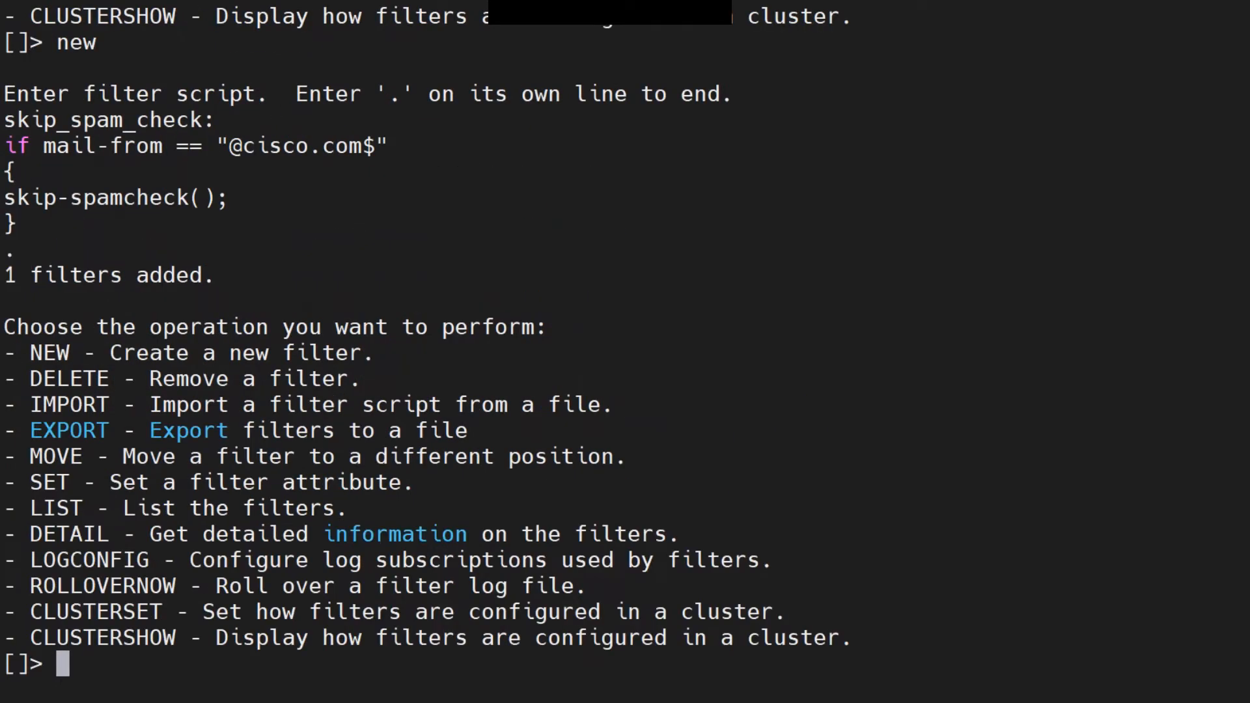
# Review the new filter's mail-from condition and skip-spamcheck action, and exit the filter operations.
pyautogui.moveTo(1237, 275); pyautogui.dragTo(30, 275)
pyautogui.moveTo(3, 145); pyautogui.dragTo(388, 145)
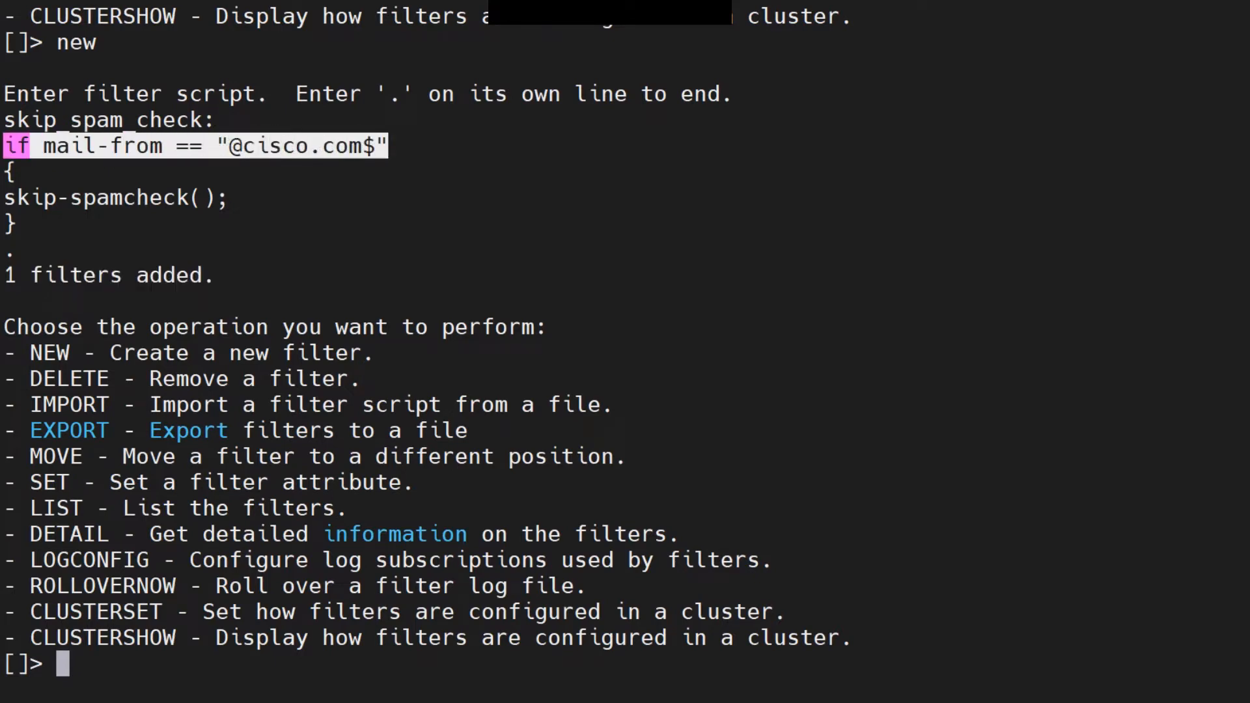
pyautogui.click(389, 145)
pyautogui.moveTo(229, 145); pyautogui.dragTo(361, 145)
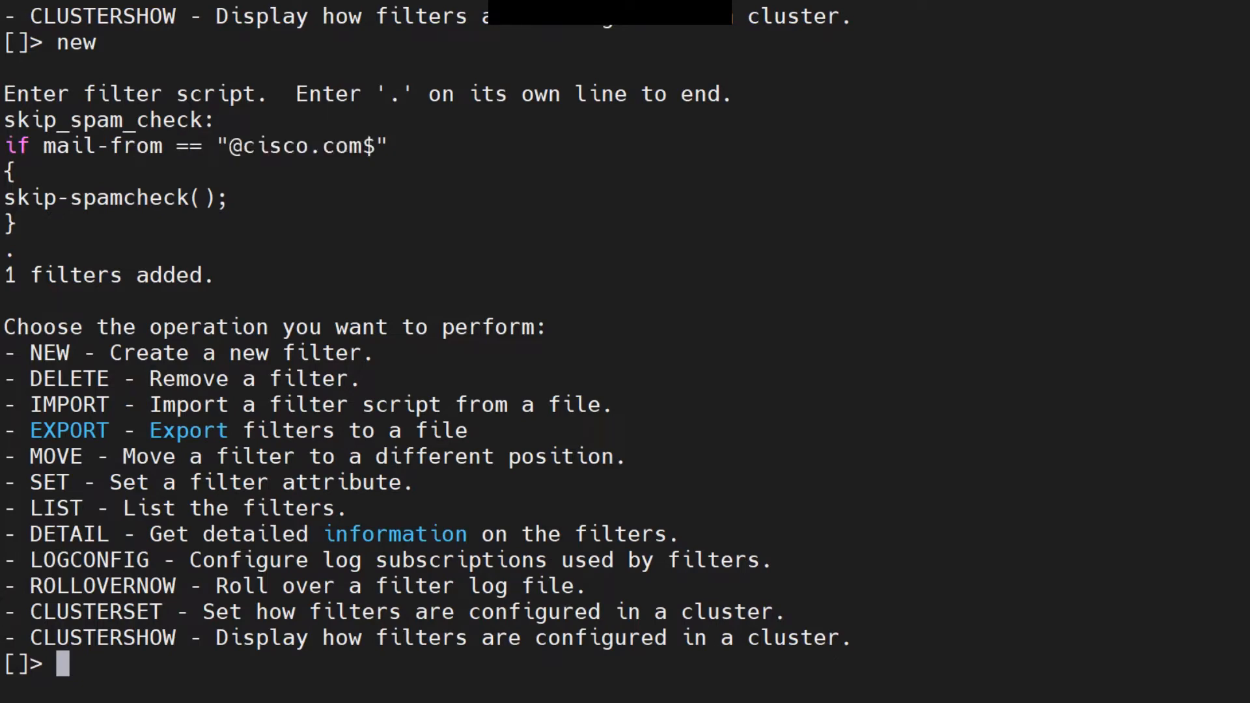
pyautogui.moveTo(3, 198); pyautogui.dragTo(229, 197)
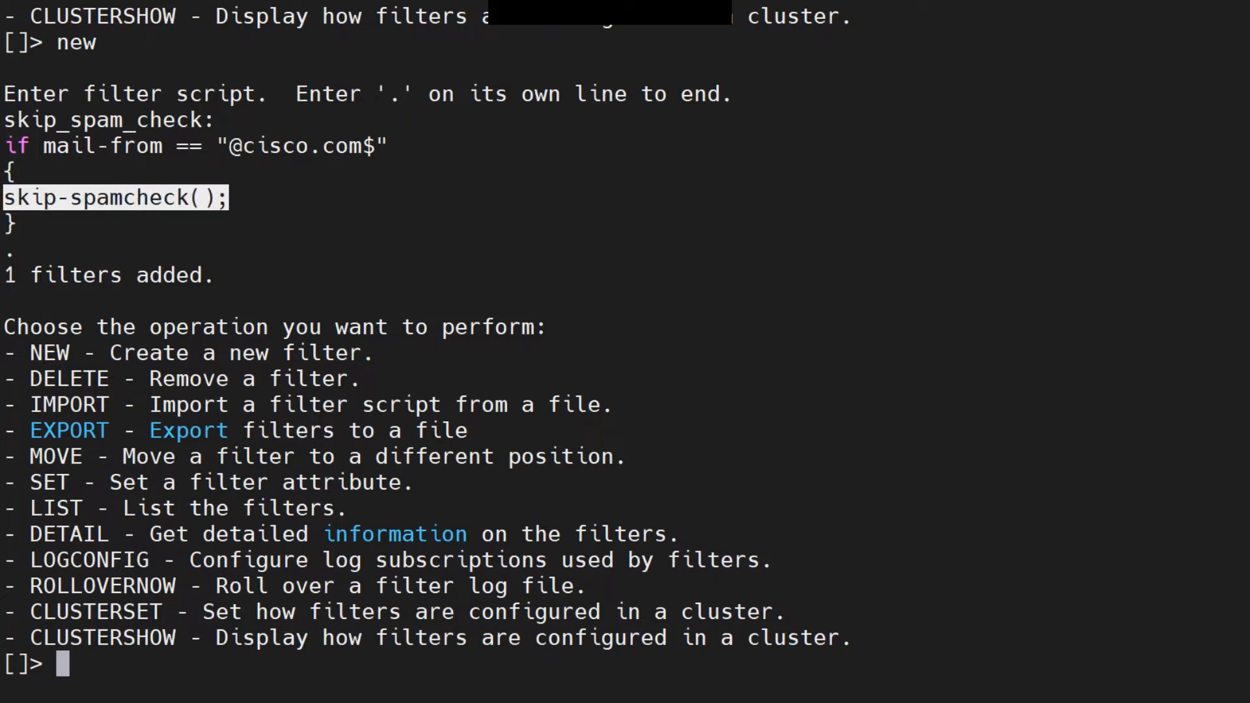
pyautogui.click(229, 197)
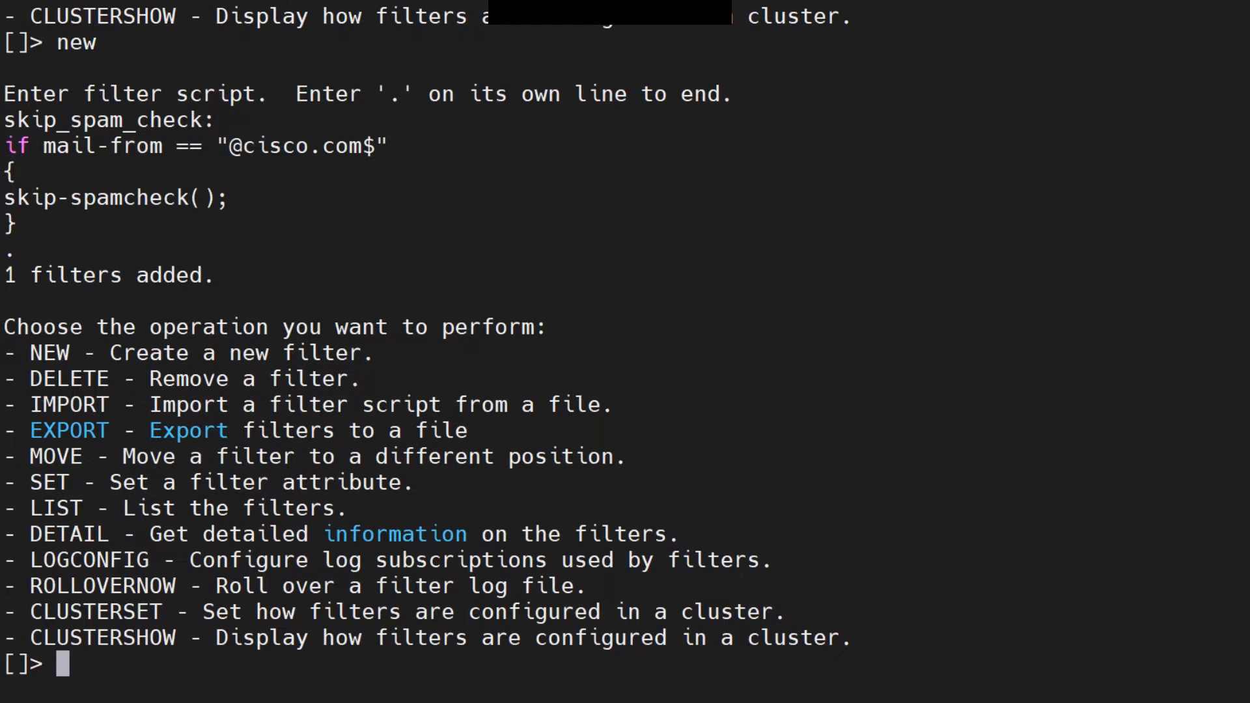
pyautogui.press('Return')
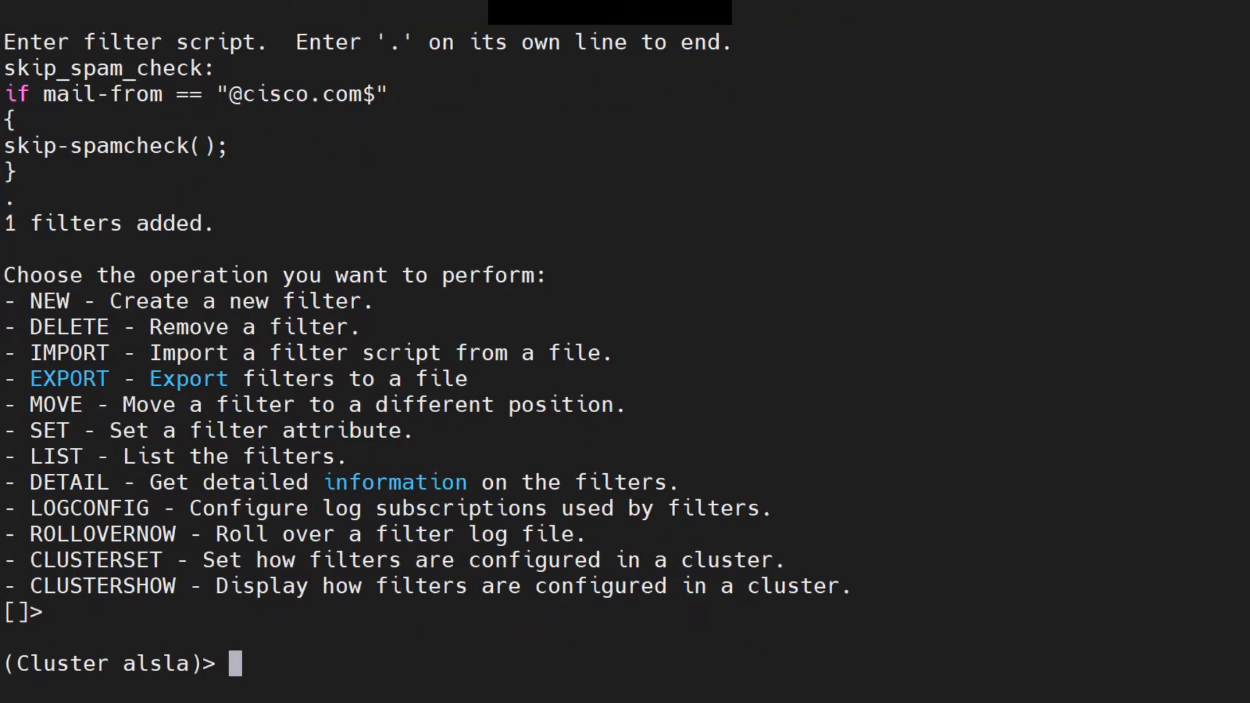
# Examine the sender domain pattern and the body of the skip_spam_check filter script.
pyautogui.moveTo(217, 93); pyautogui.dragTo(348, 93)
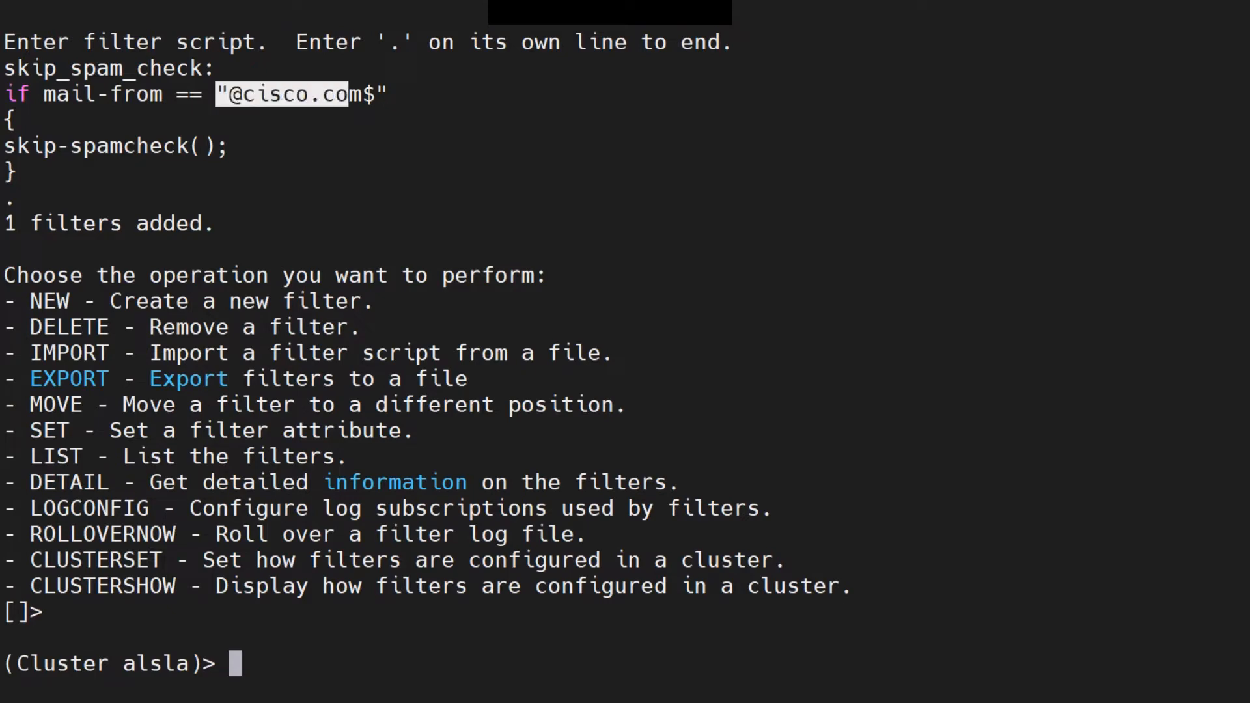
pyautogui.moveTo(31, 68); pyautogui.dragTo(390, 172)
pyautogui.click(390, 172)
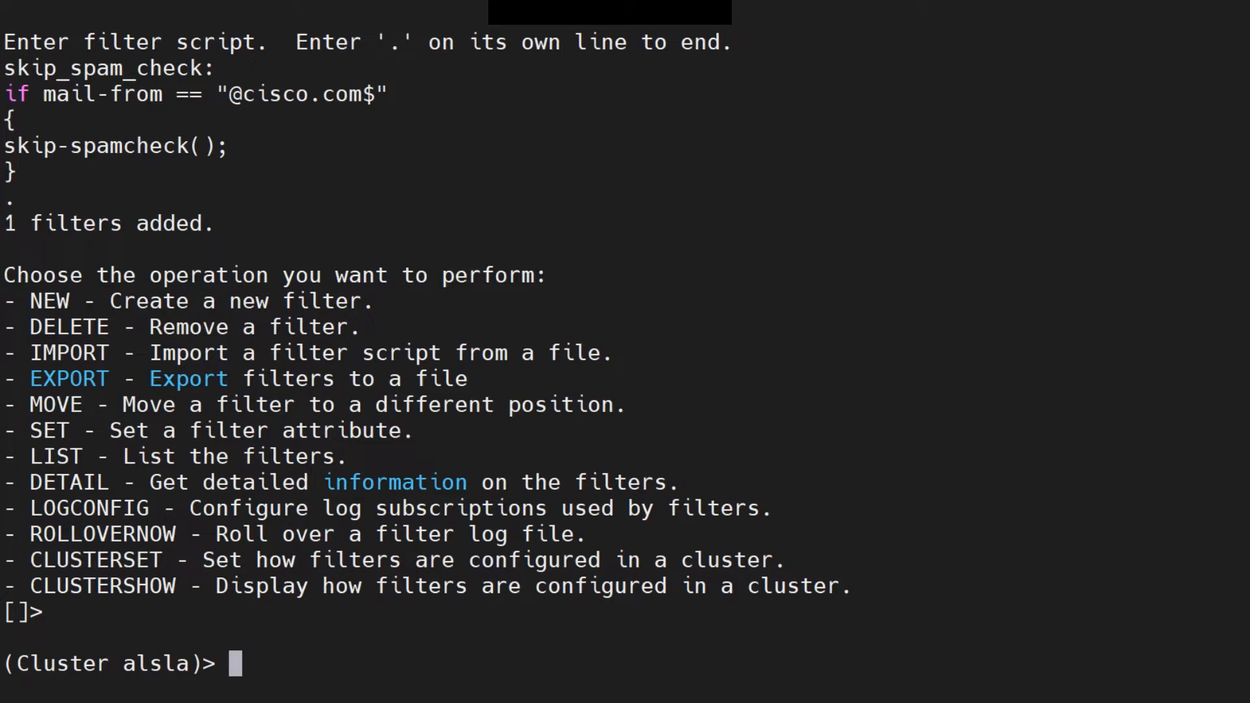
pyautogui.moveTo(217, 94); pyautogui.dragTo(374, 93)
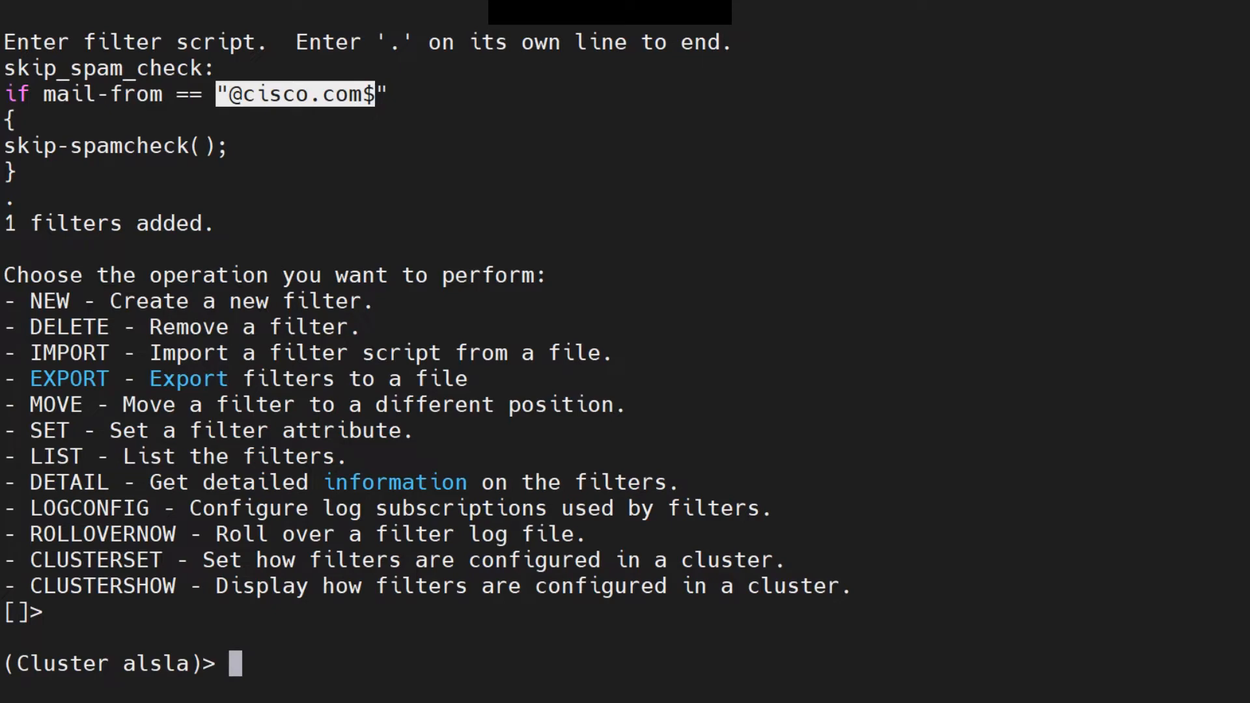
pyautogui.click(375, 94)
pyautogui.press('Return')
pyautogui.press('Return')
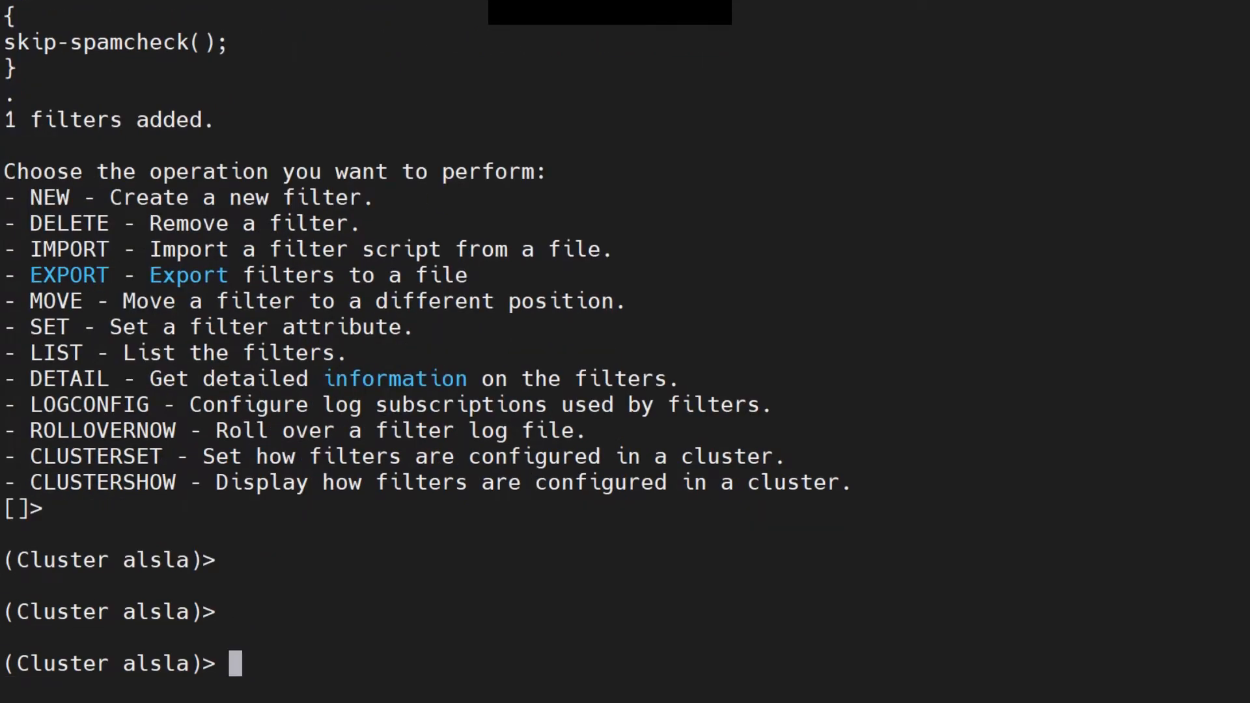
# Commit the pending changes with the comment "created a message filter to skip spam check for cisco.com".
pyautogui.write('commi')
pyautogui.press('Tab')
pyautogui.write('t')
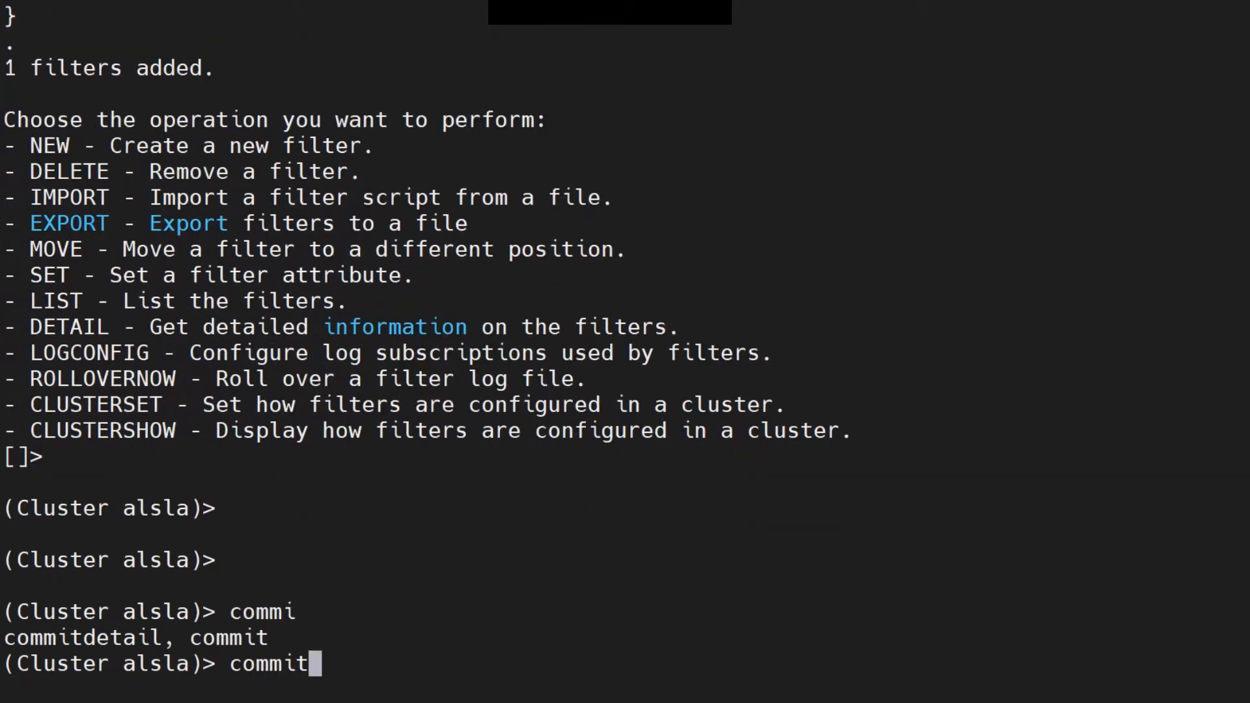
pyautogui.press('Return')
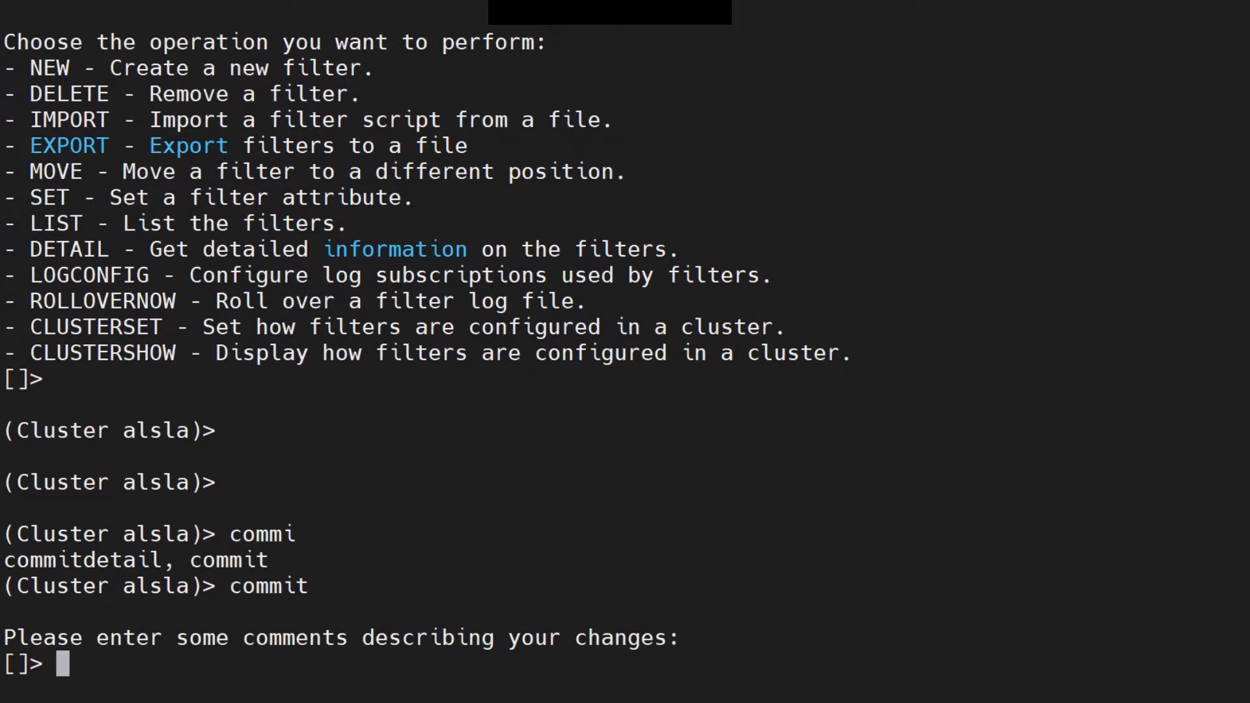
pyautogui.write('created ')
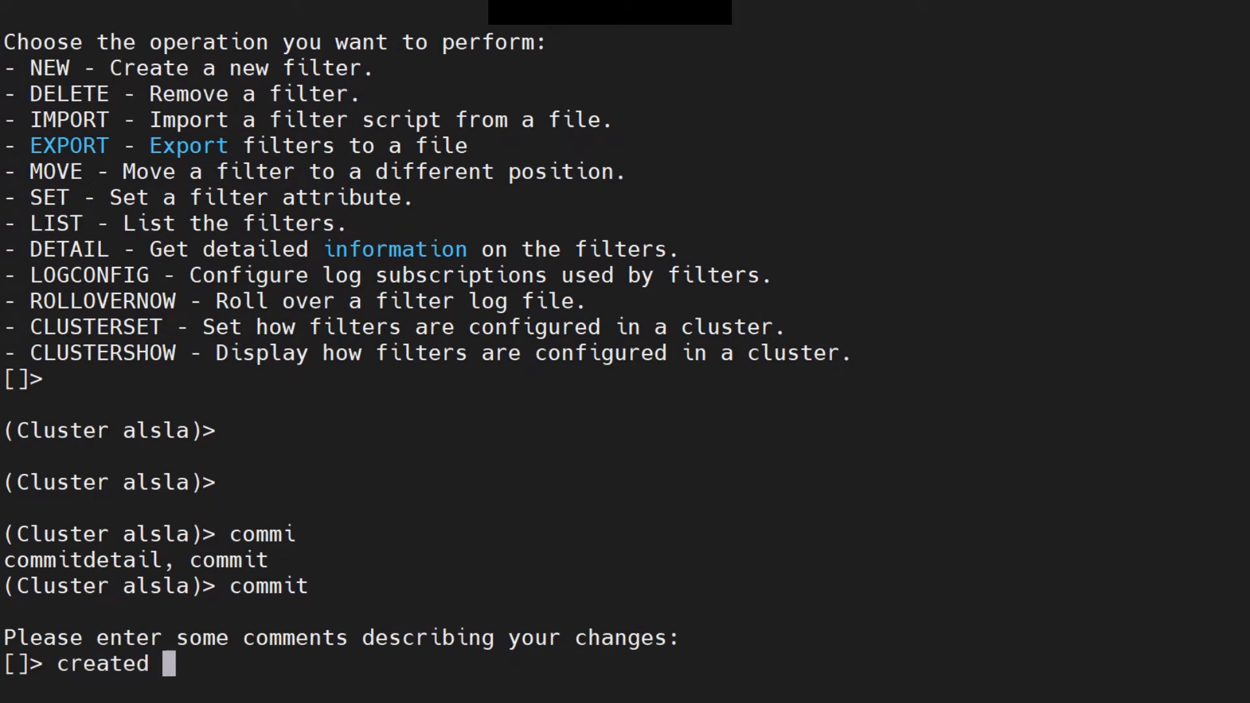
pyautogui.write('a mess')
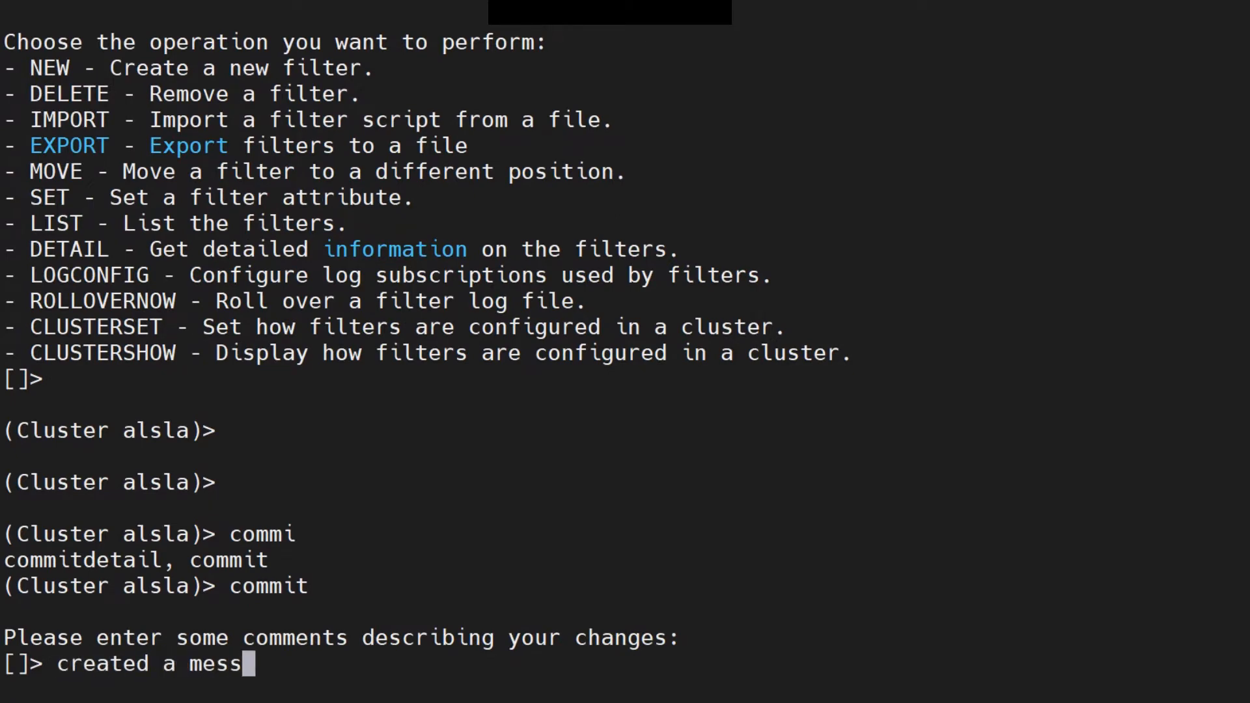
pyautogui.write('age filter t')
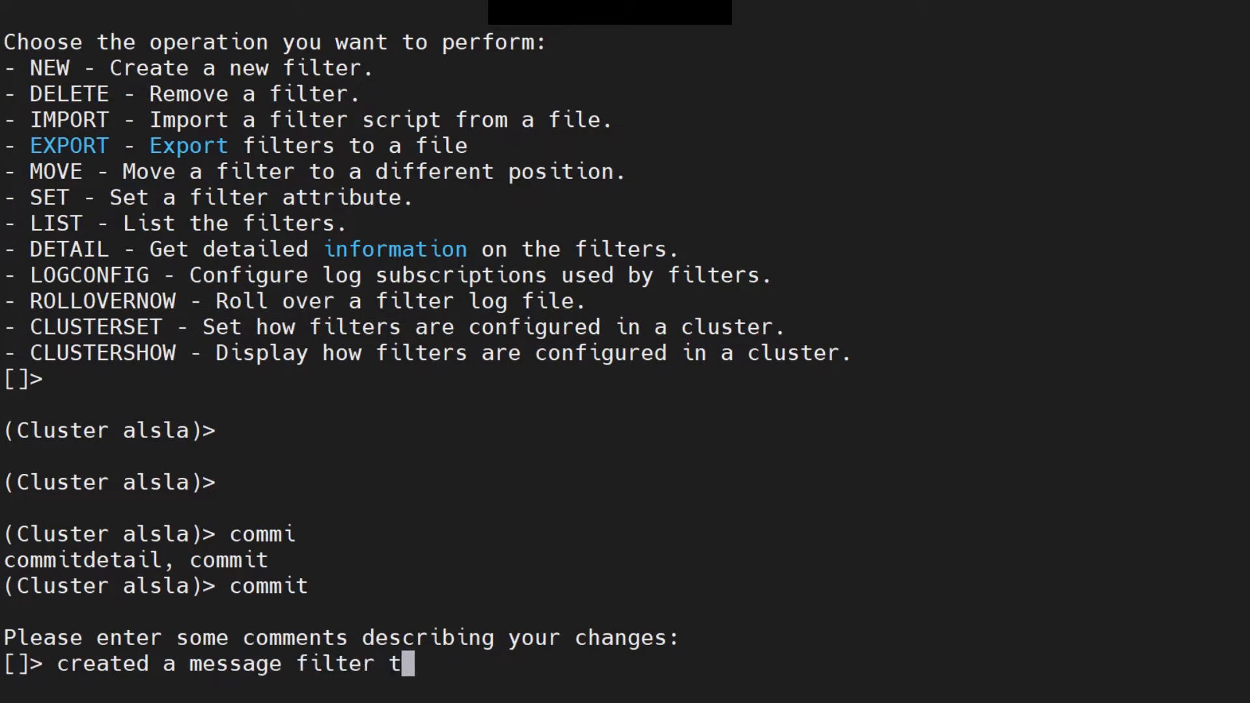
pyautogui.write('o skip s')
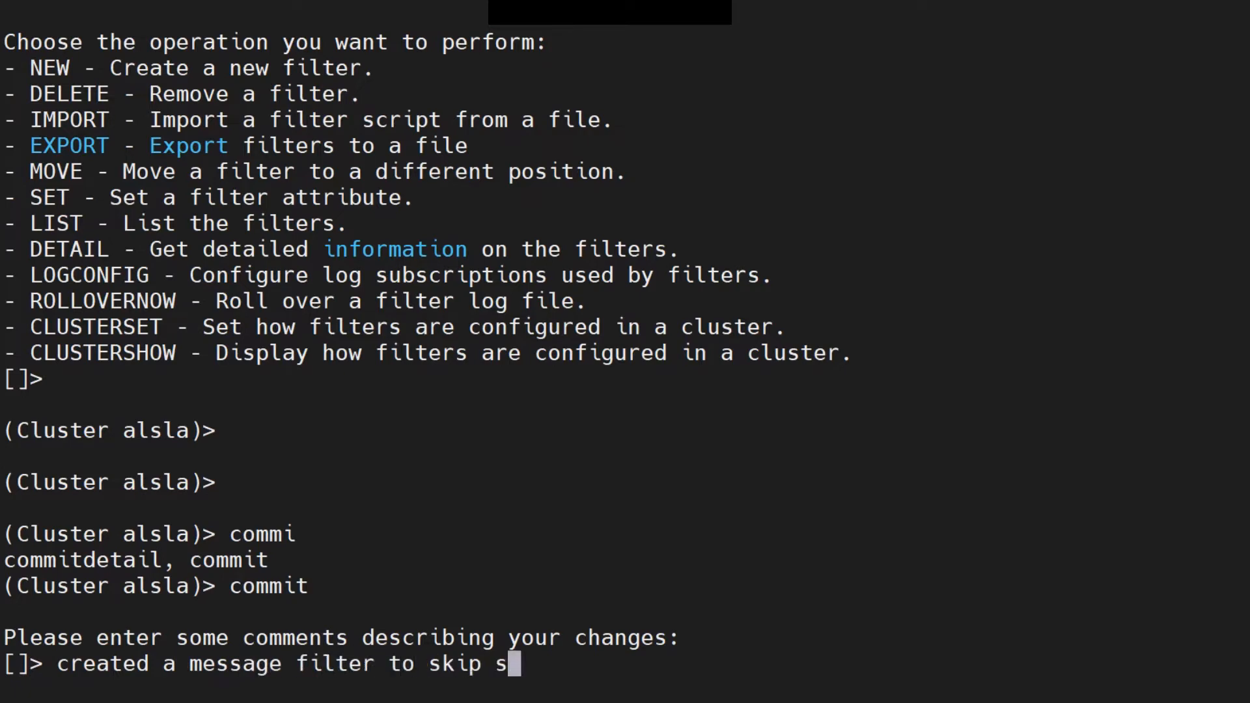
pyautogui.write('pam check for cusco')
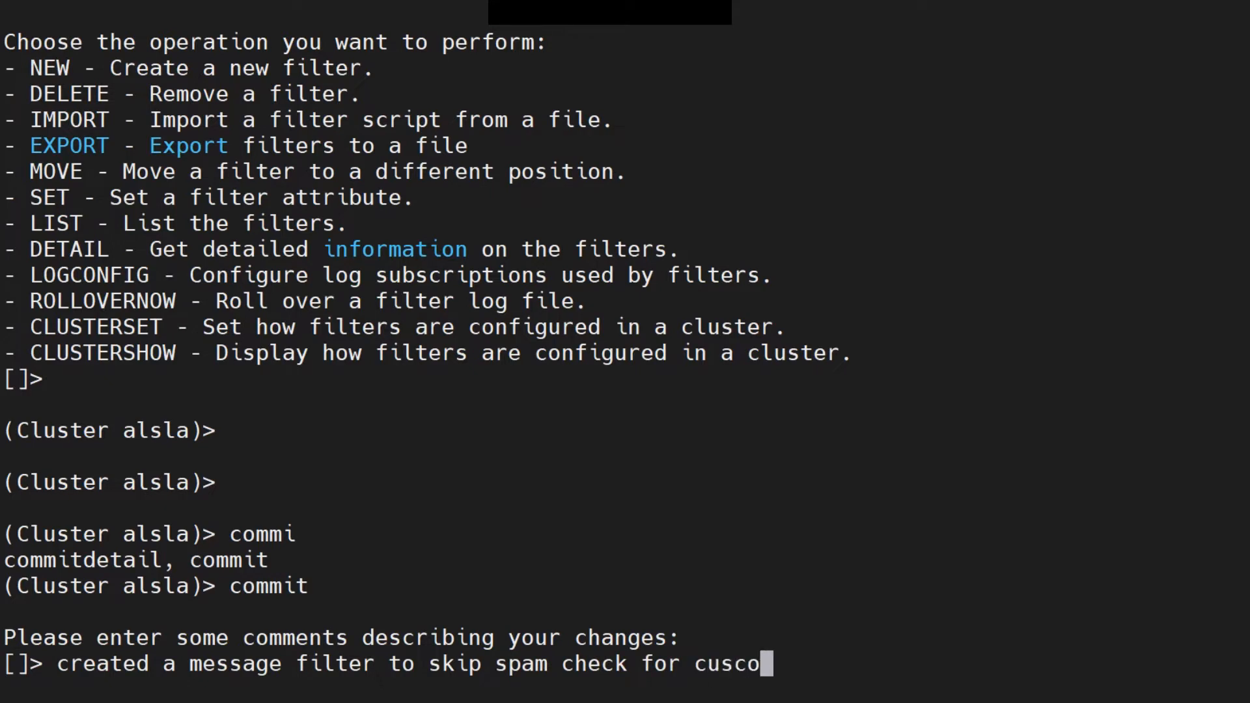
pyautogui.press('BackSpace')
pyautogui.press('BackSpace')
pyautogui.press('BackSpace')
pyautogui.press('BackSpace')
pyautogui.write('i')
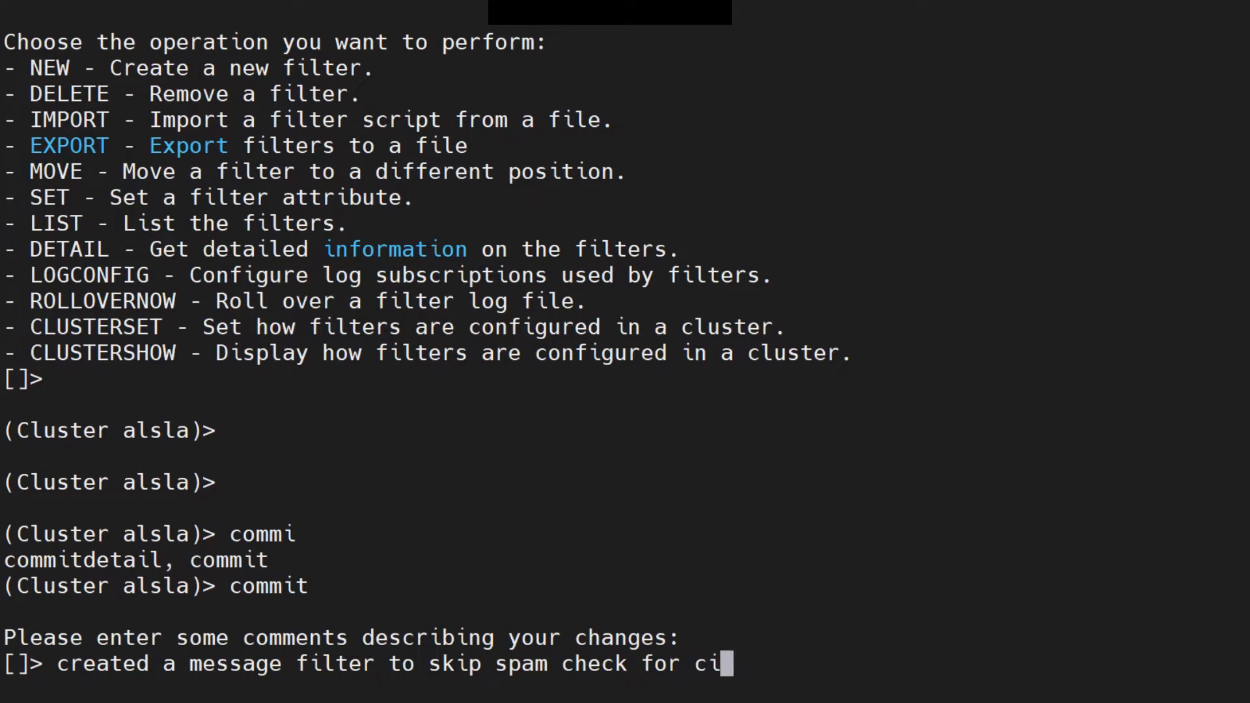
pyautogui.write('sco.com')
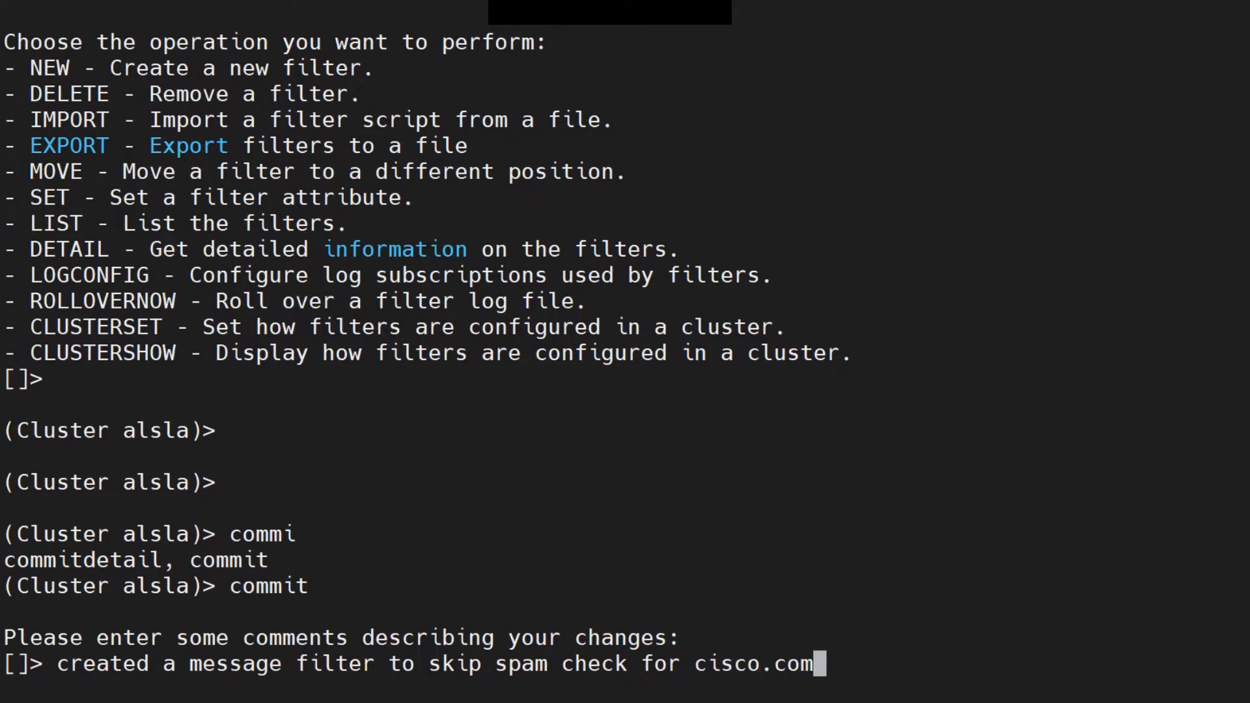
pyautogui.press('Return')
pyautogui.press('Return')
pyautogui.press('Return')
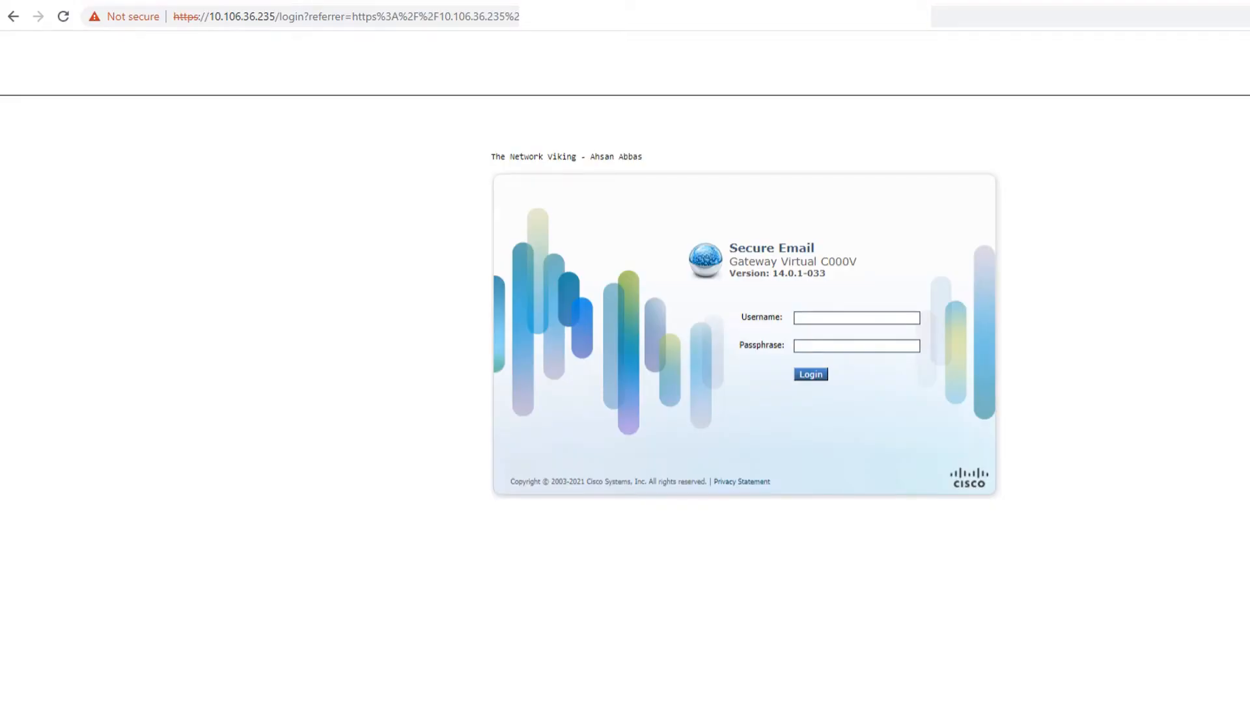
# Switch to the Secure Email Gateway web login page and sign in with the account username and passphrase.
pyautogui.click(857, 319)
pyautogui.write('ahsan')
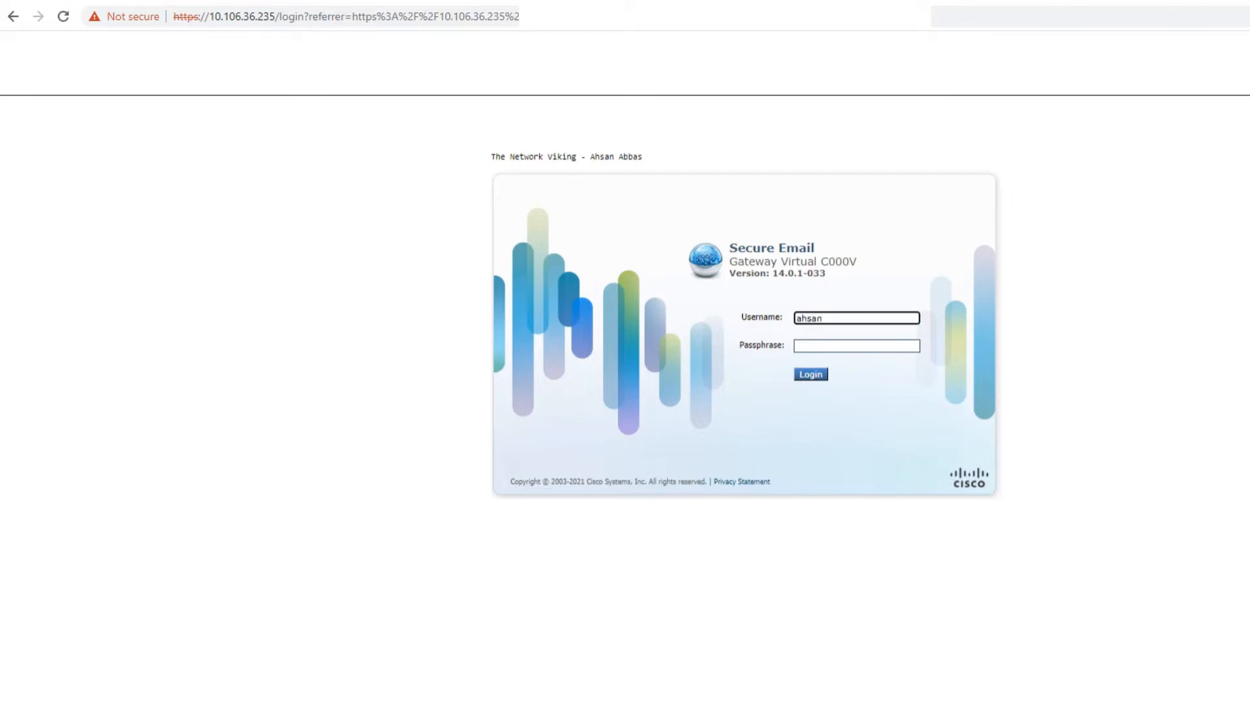
pyautogui.press('Tab')
pyautogui.write('••••')
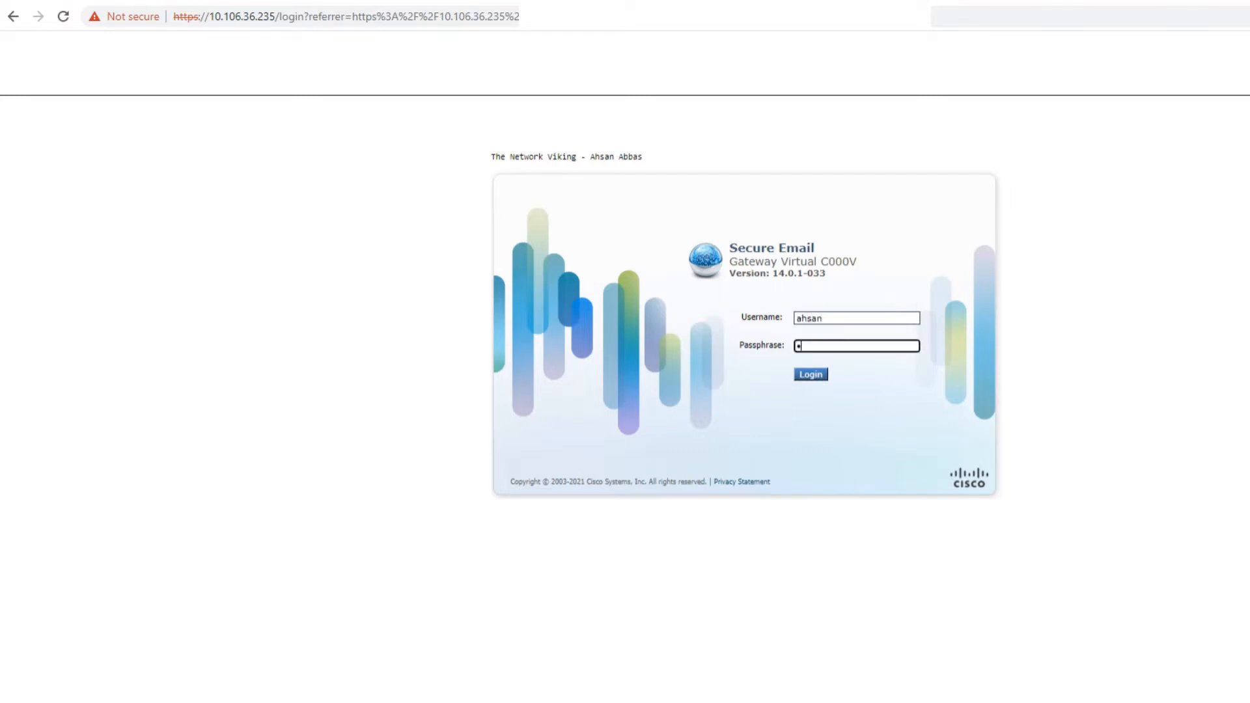
pyautogui.write('••••••')
pyautogui.press('Return')
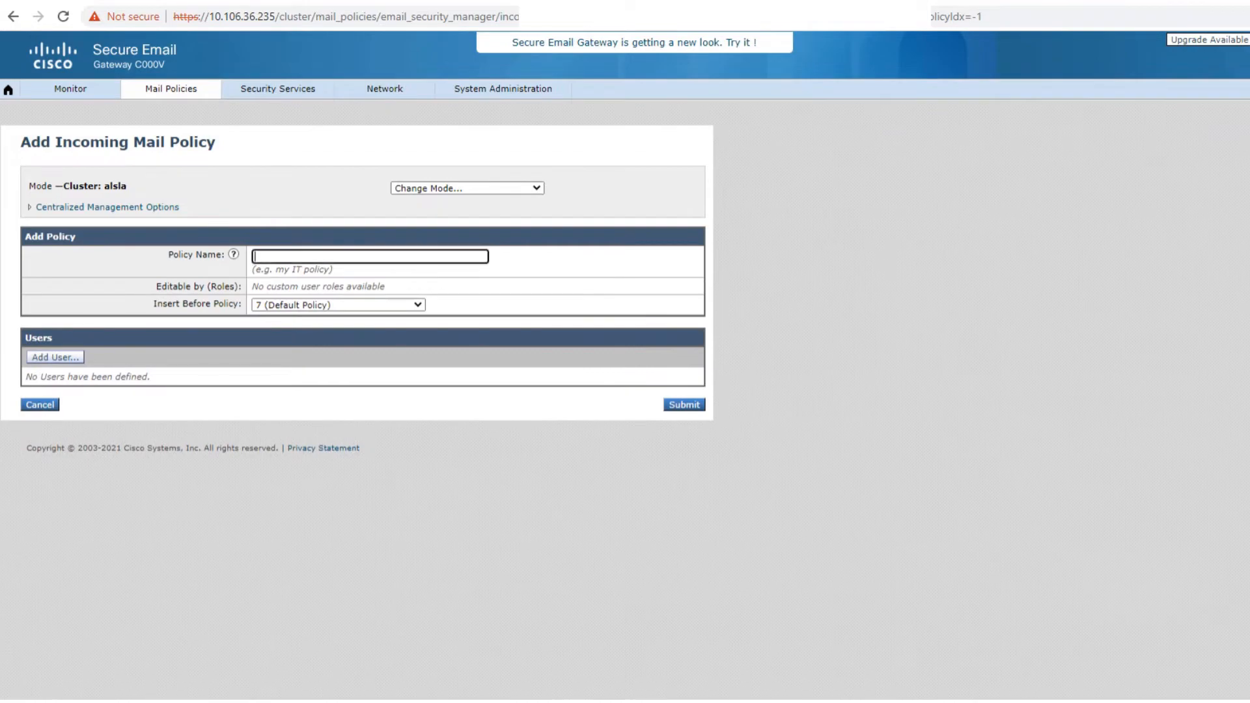
# Name the new incoming mail policy skip_spam_check_cisco.com and set it to be inserted before policy 1.
pyautogui.write('skip_spam_check_cisco.com')
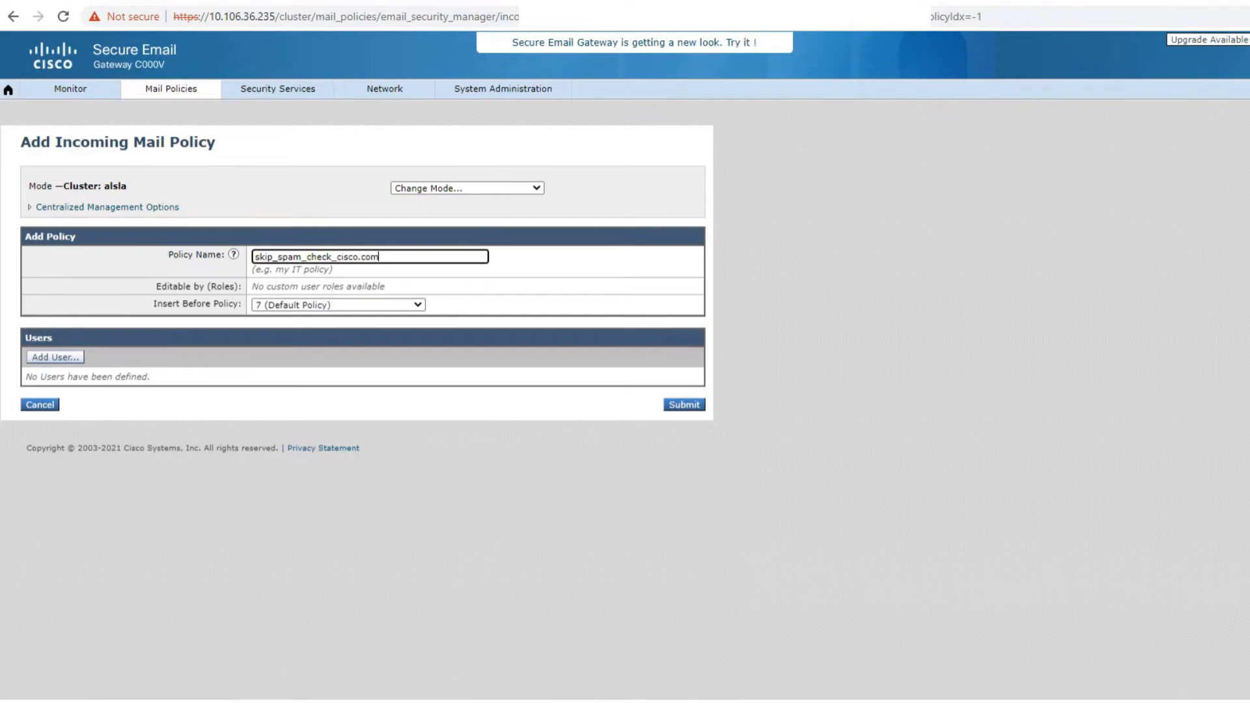
pyautogui.click(338, 305)
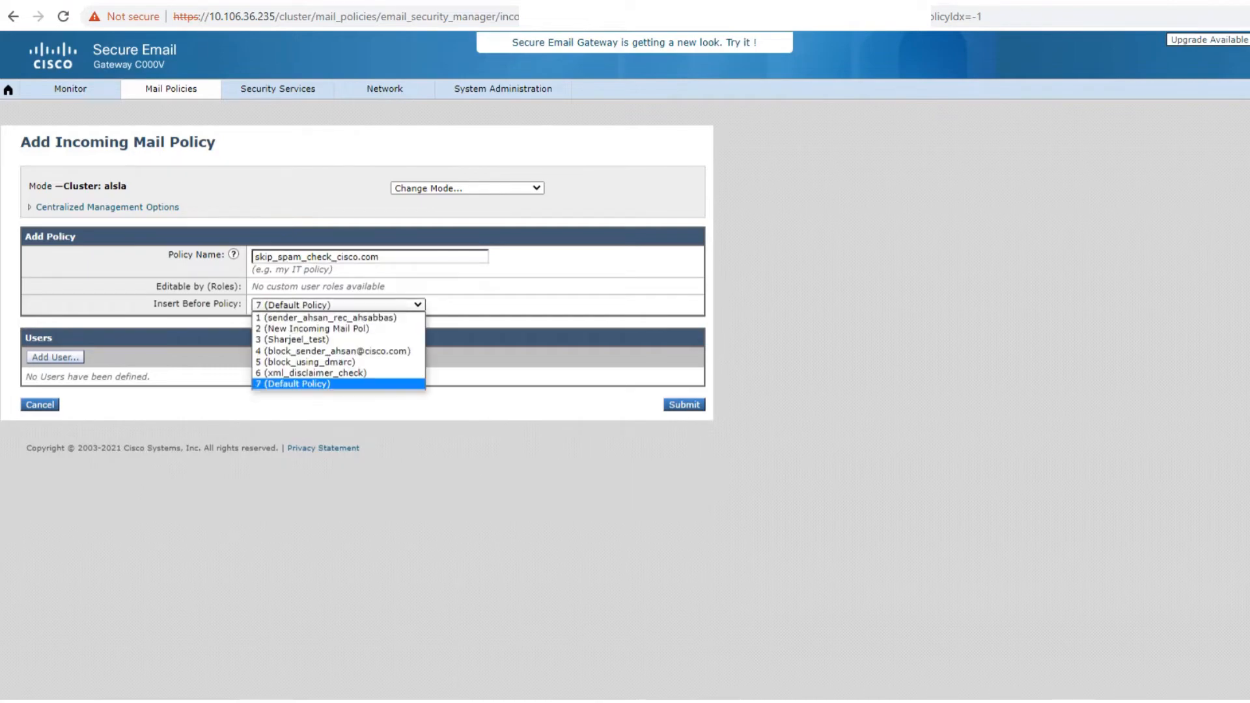
pyautogui.click(338, 317)
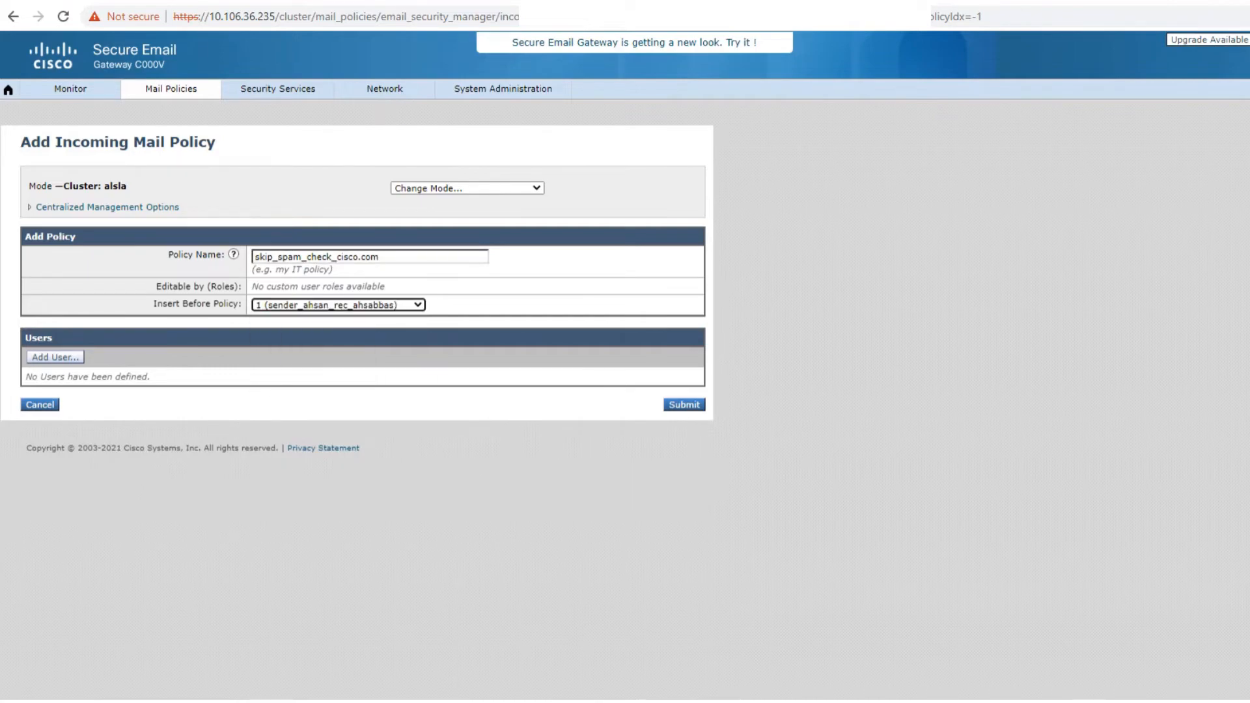
pyautogui.click(55, 357)
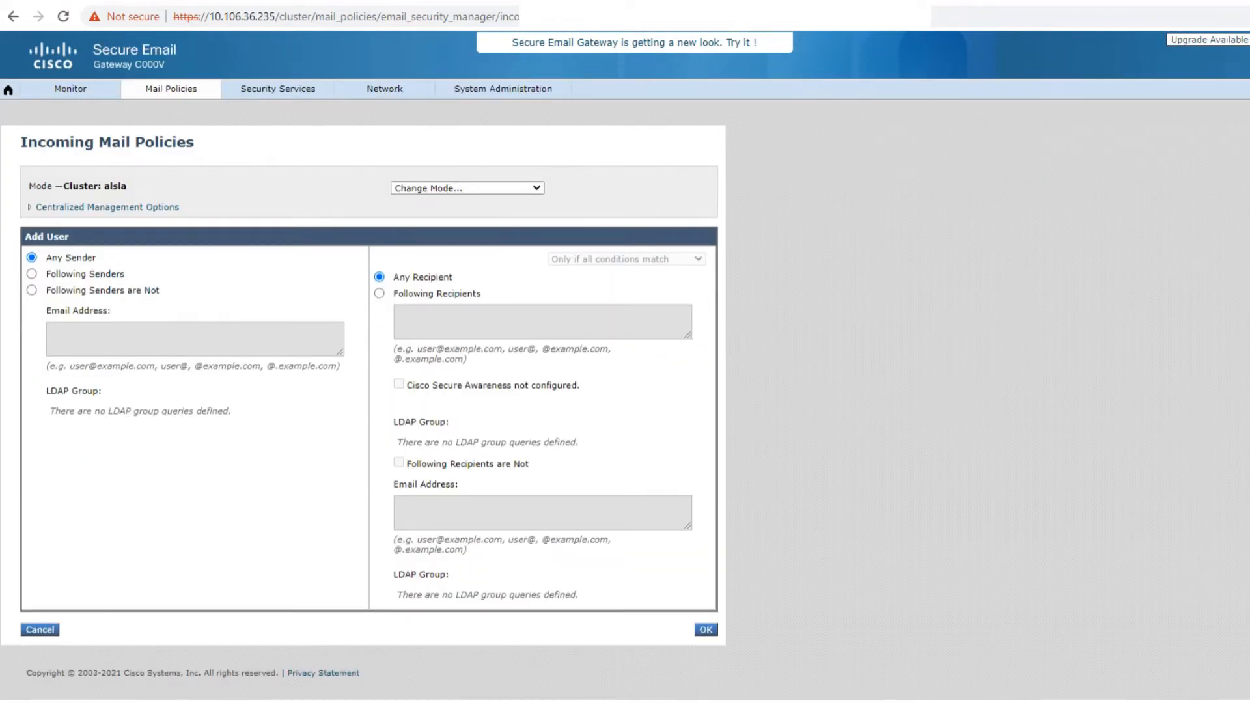
pyautogui.scroll(5, 31, 274)
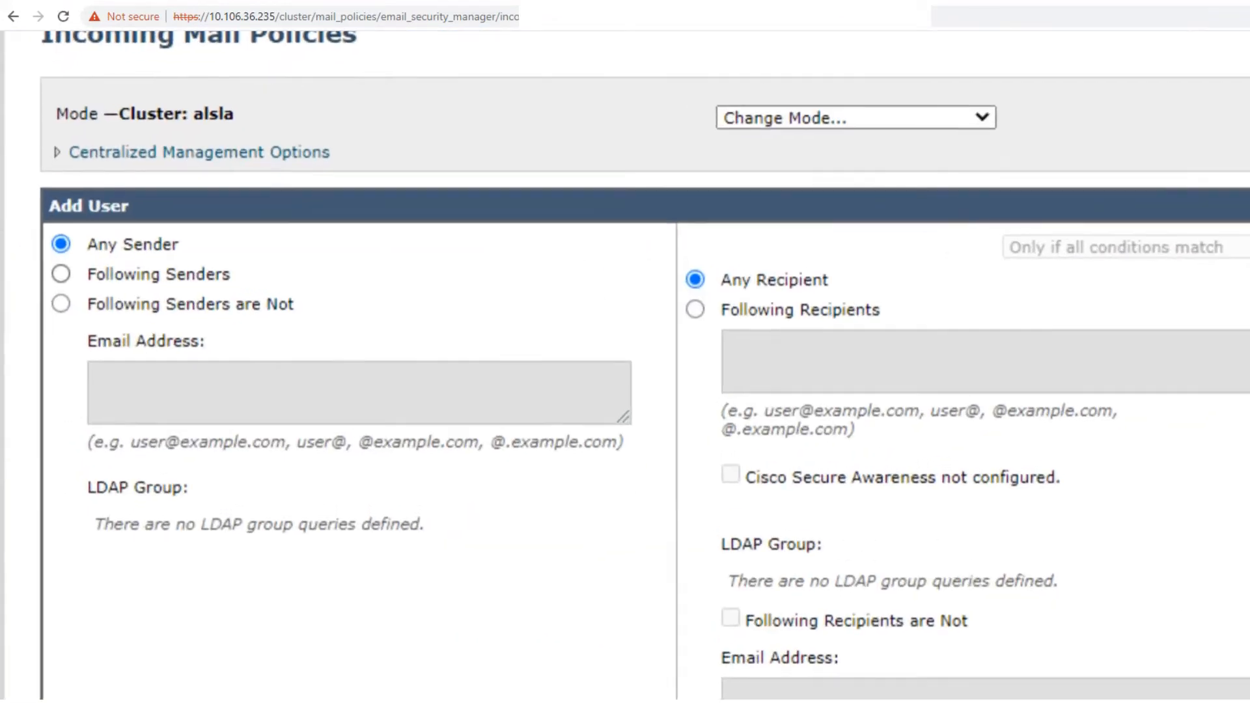
pyautogui.click(61, 273)
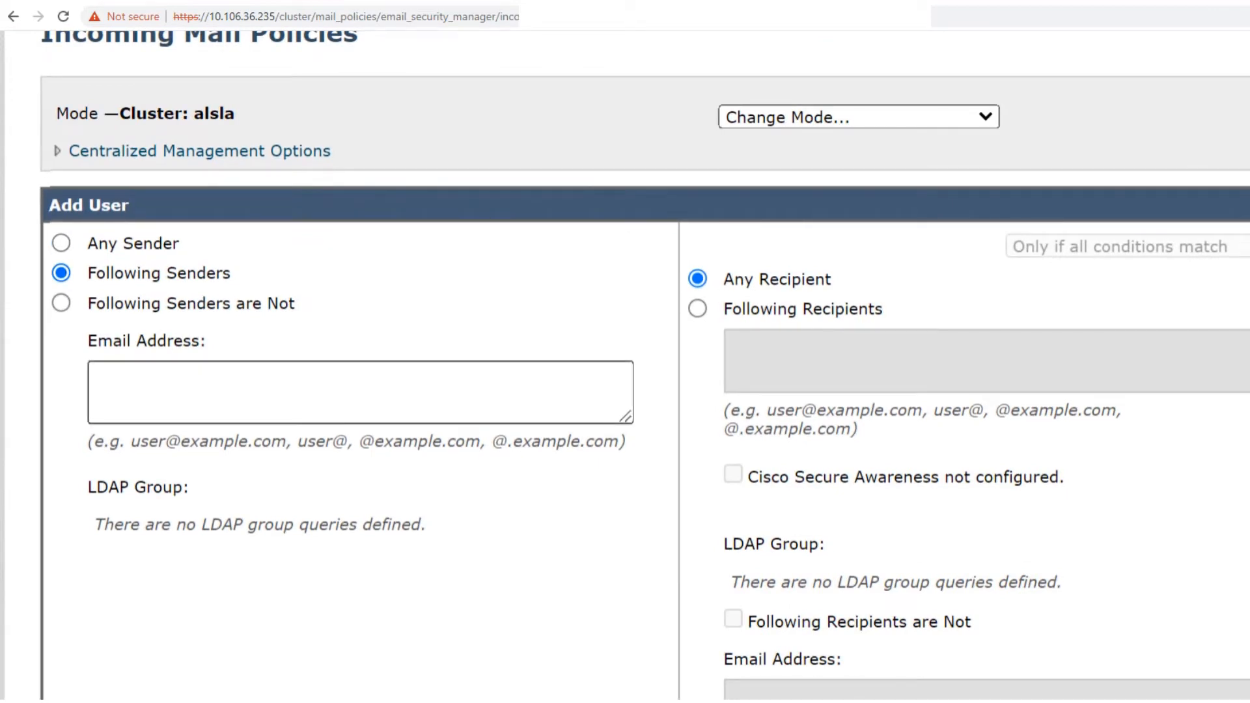
pyautogui.moveTo(130, 441); pyautogui.dragTo(481, 441)
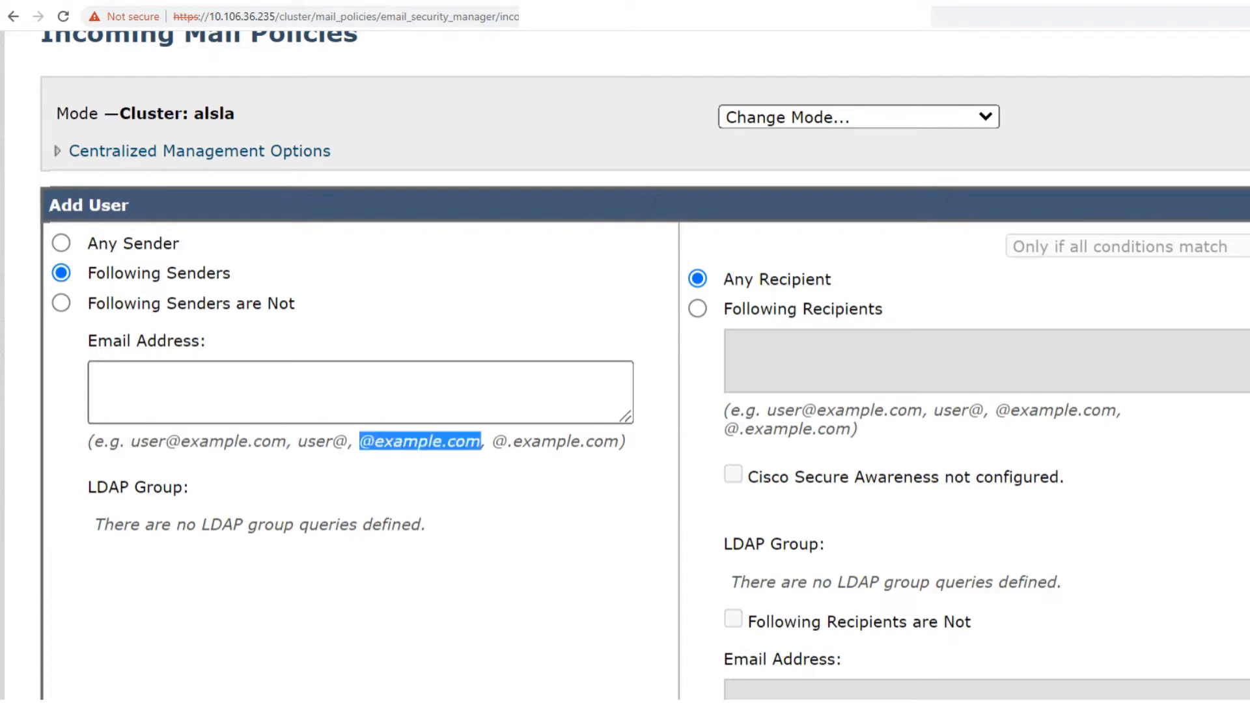
pyautogui.click(360, 392)
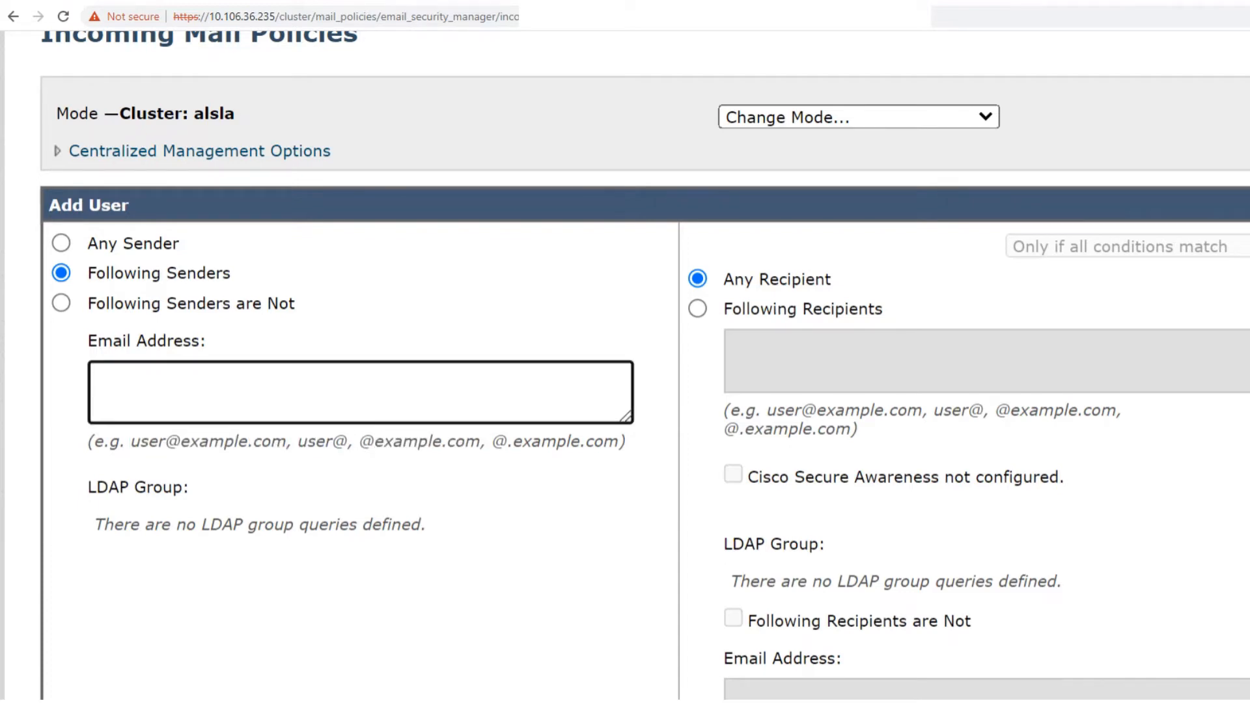
pyautogui.write('@cisco.com')
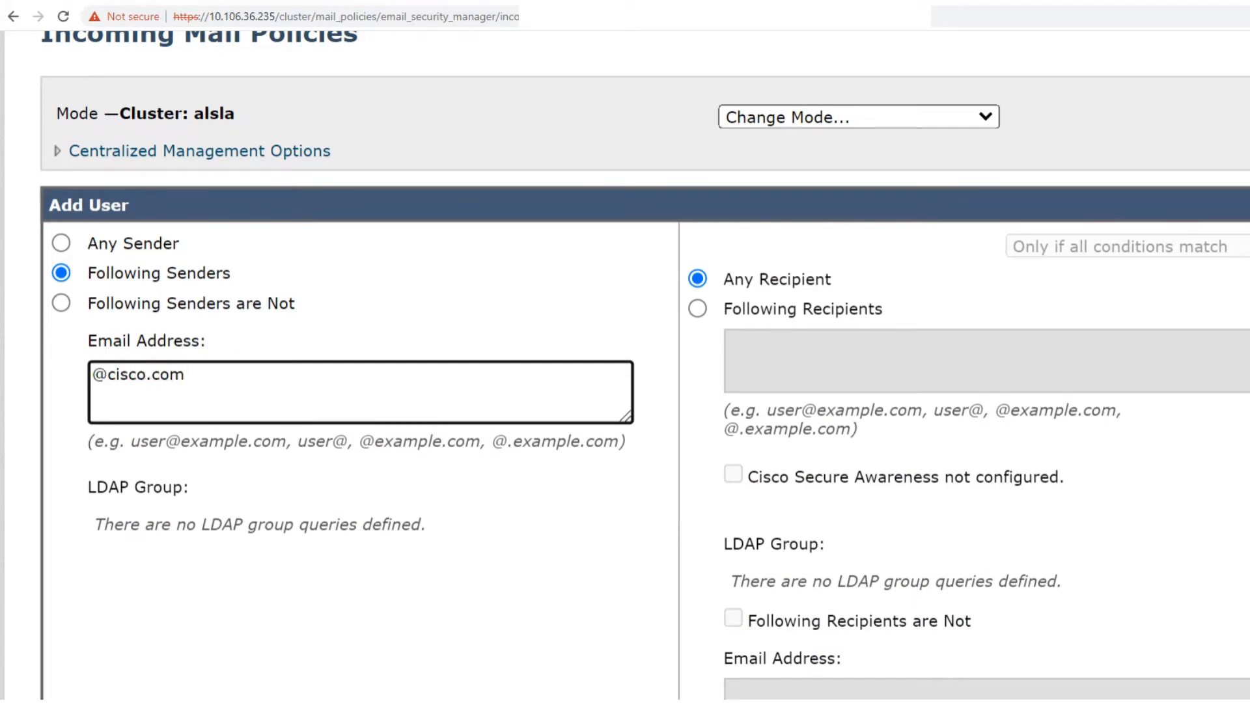
# Check the sender domain and the recipient options of the new user entry.
pyautogui.hotkey('shift', 'Left')
pyautogui.hotkey('shift', 'Left')
pyautogui.hotkey('shift', 'Left')
pyautogui.hotkey('shift', 'Left')
pyautogui.hotkey('shift', 'Left')
pyautogui.hotkey('shift', 'Left')
pyautogui.hotkey('shift', 'Left')
pyautogui.hotkey('shift', 'Left')
pyautogui.hotkey('shift', 'Left')
pyautogui.hotkey('shift', 'Left')
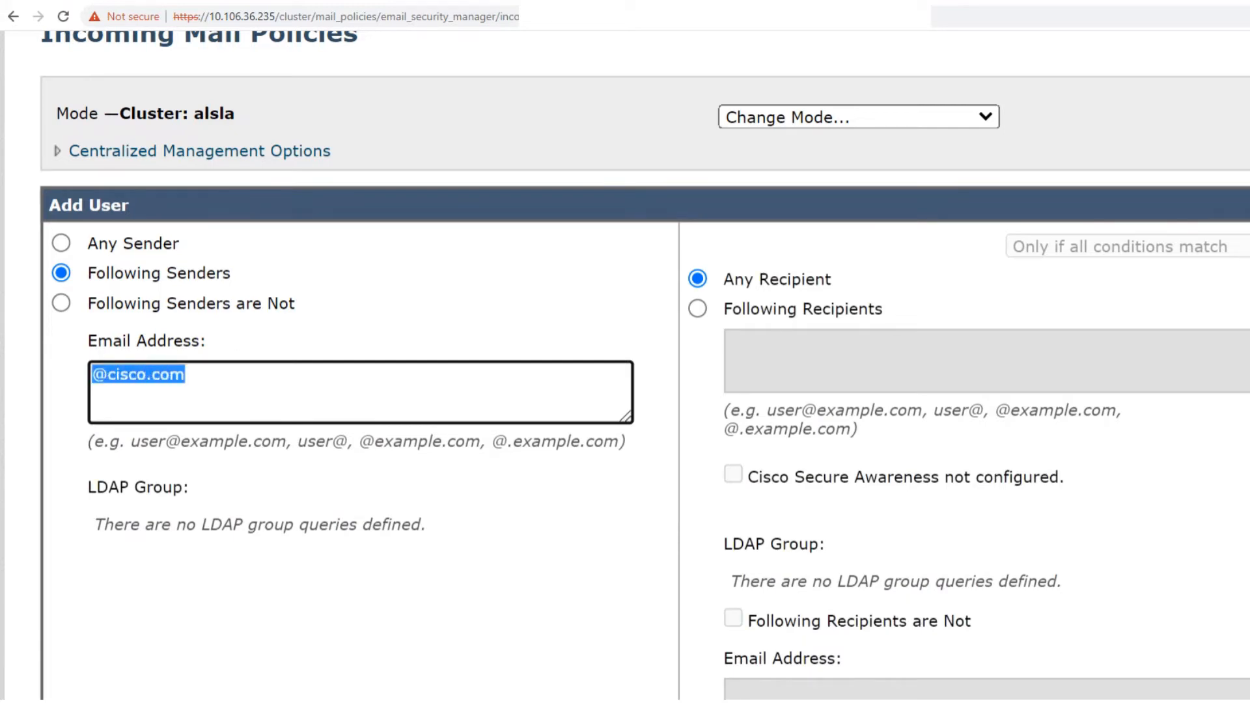
pyautogui.scroll(-5, 92, 375)
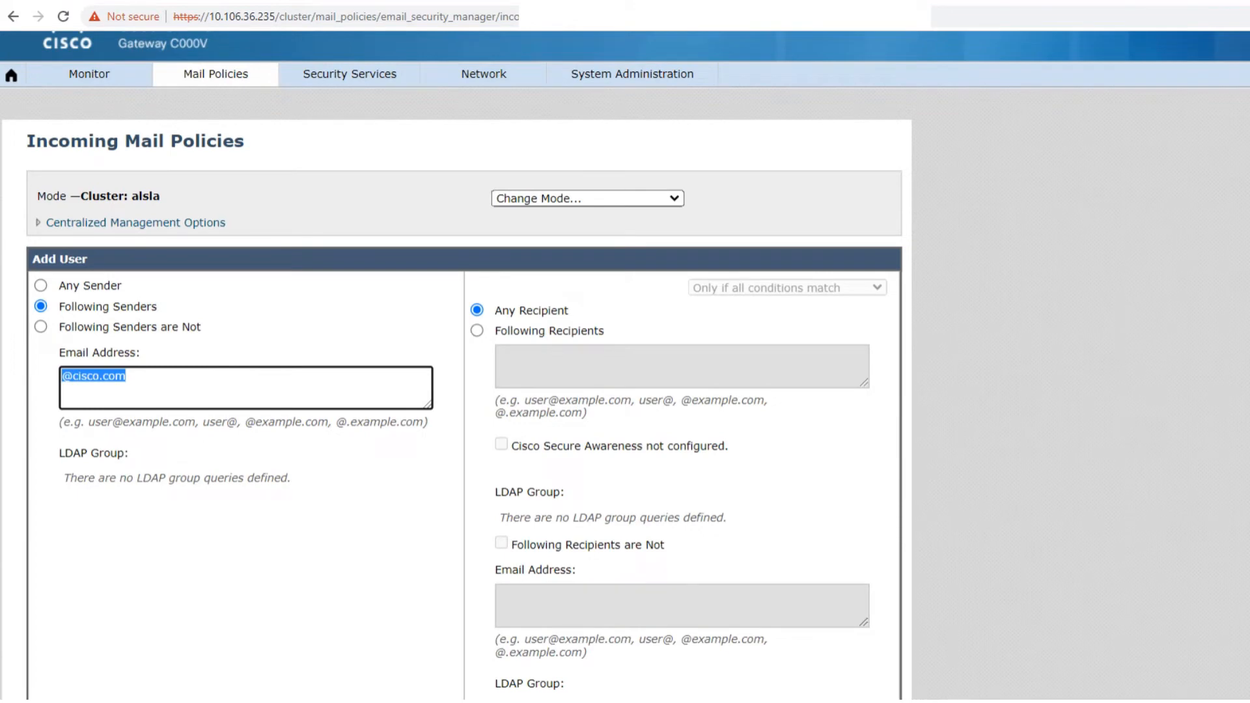
pyautogui.scroll(-2, 456, 391)
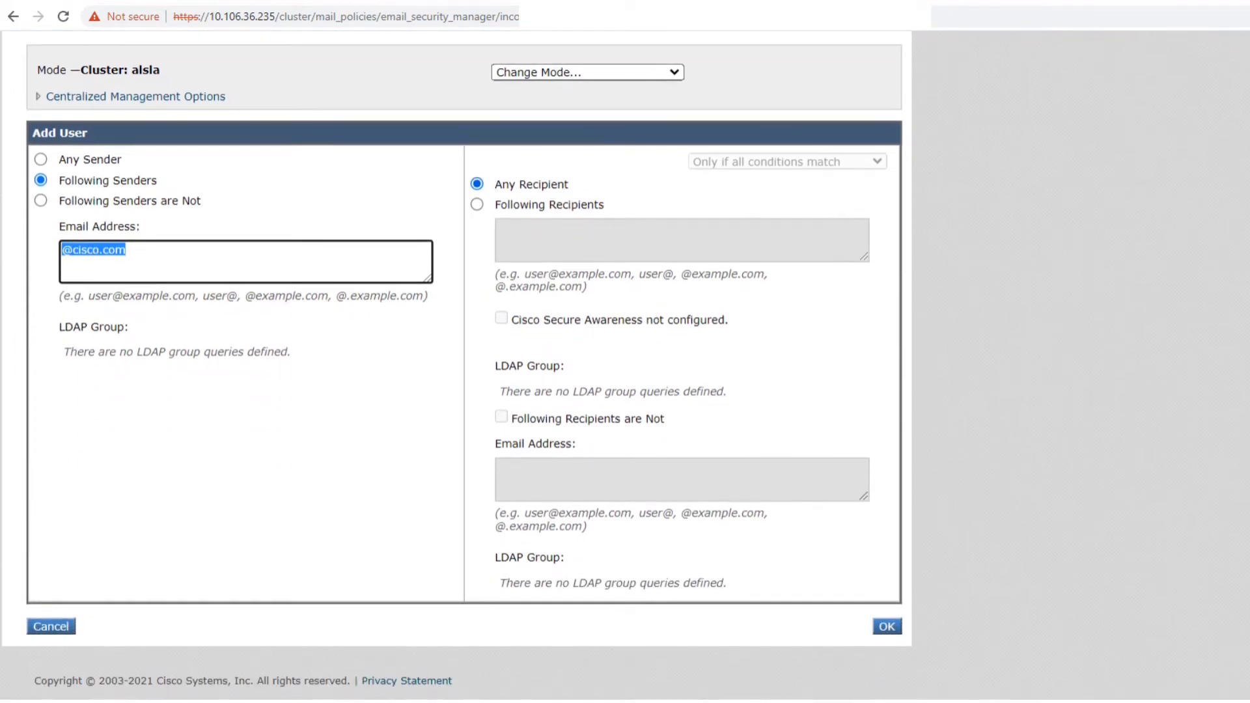
# Confirm the user entry with any recipient and submit the new incoming mail policy.
pyautogui.hotkey('alt', 'Tab')
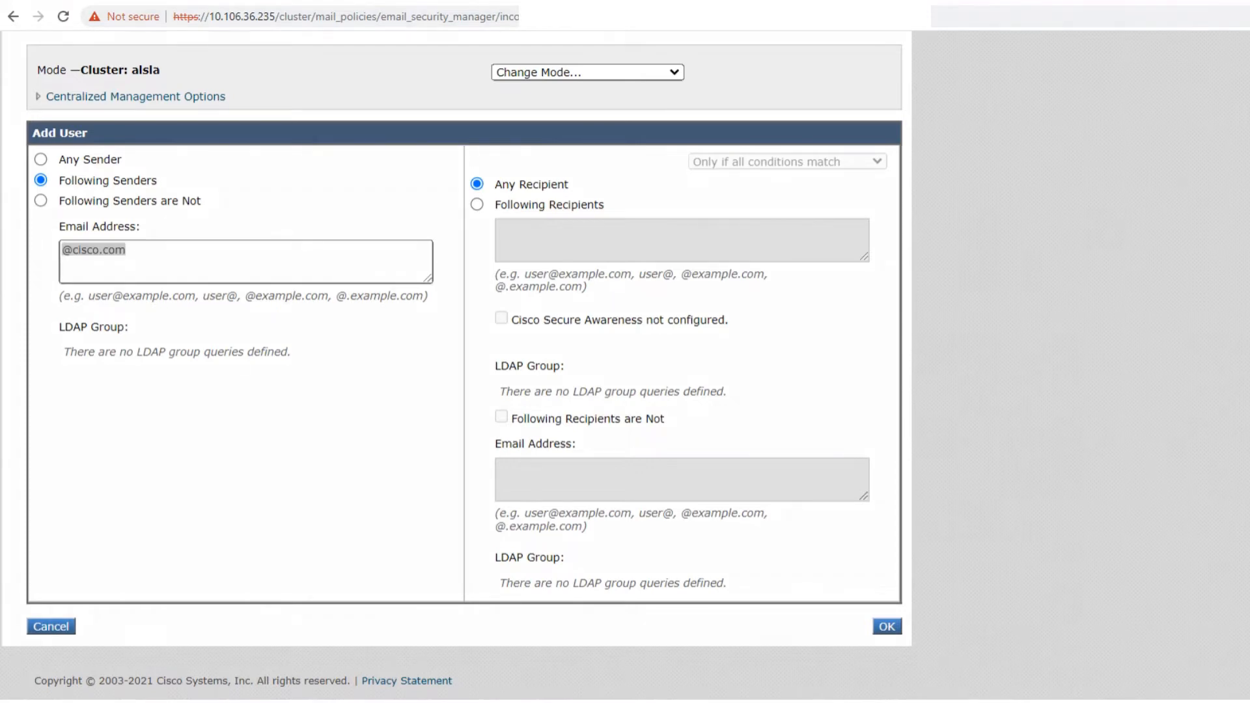
pyautogui.moveTo(18, 179); pyautogui.dragTo(100, 168)
pyautogui.moveTo(479, 166)
pyautogui.mouseDown()
pyautogui.moveTo(456, 184)
pyautogui.moveTo(492, 174)
pyautogui.moveTo(470, 162)
pyautogui.mouseUp()
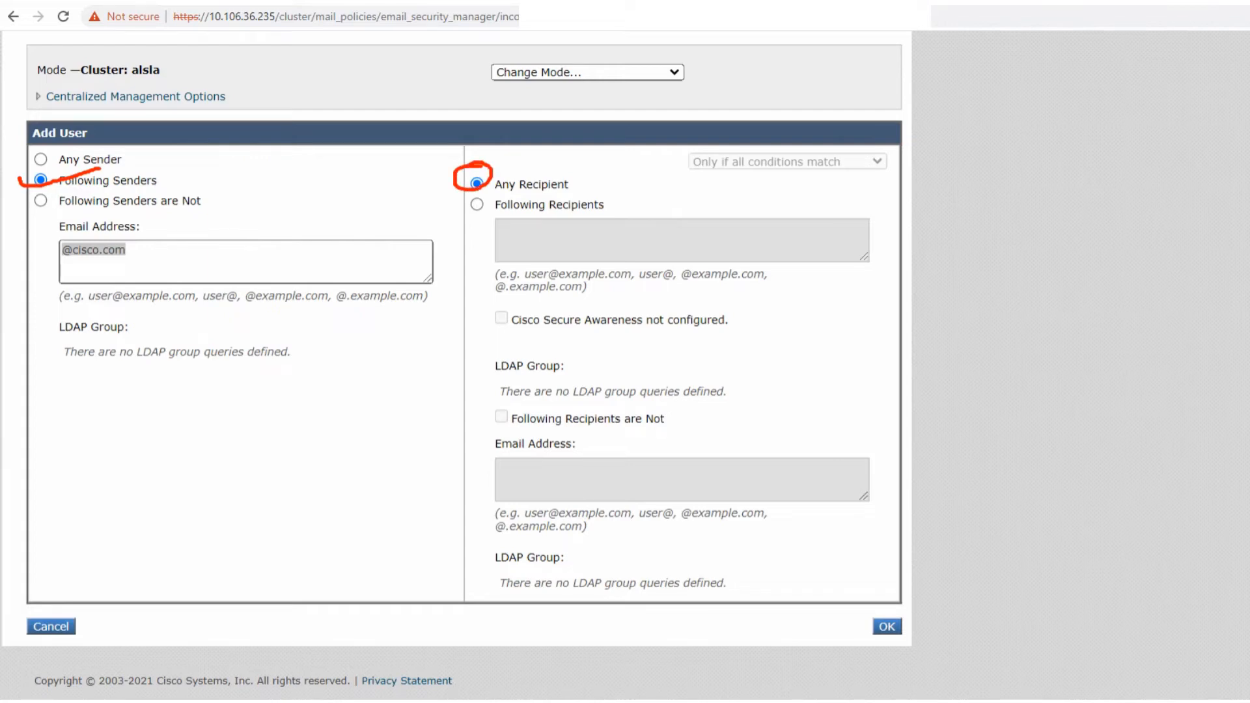
pyautogui.moveTo(883, 590)
pyautogui.mouseDown()
pyautogui.moveTo(858, 594)
pyautogui.moveTo(931, 647)
pyautogui.moveTo(875, 597)
pyautogui.moveTo(858, 598)
pyautogui.mouseUp()
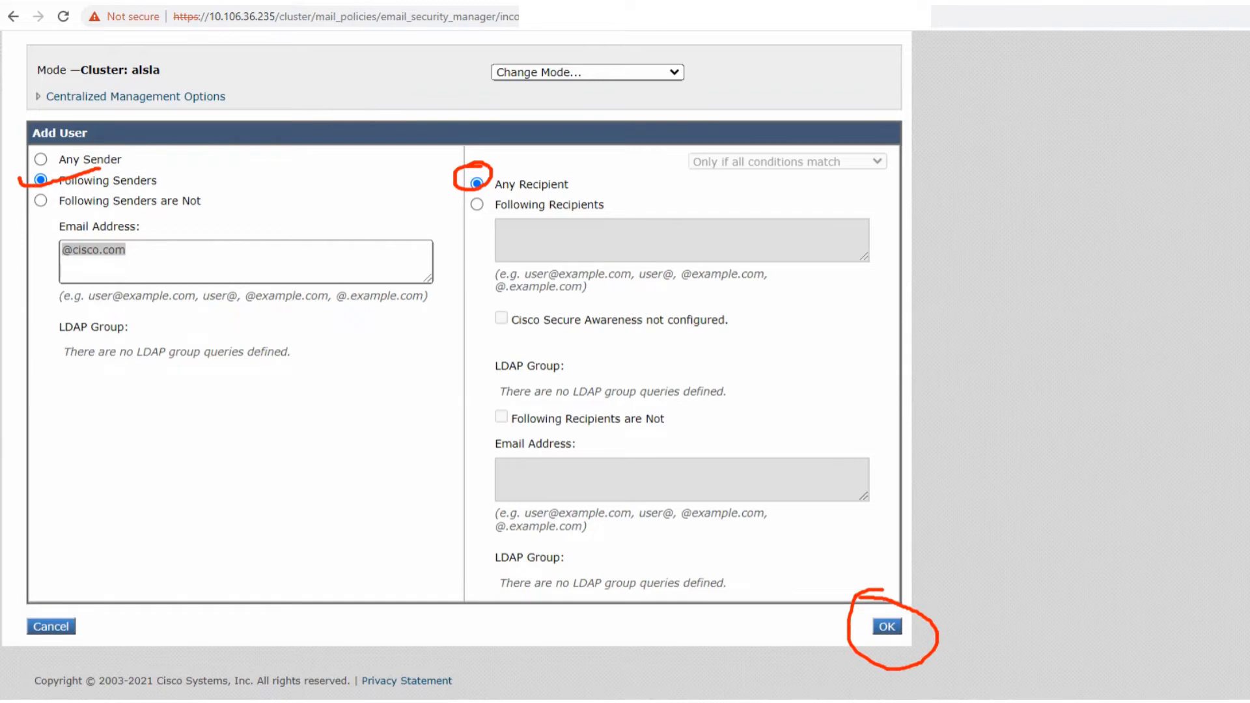
pyautogui.press('Escape')
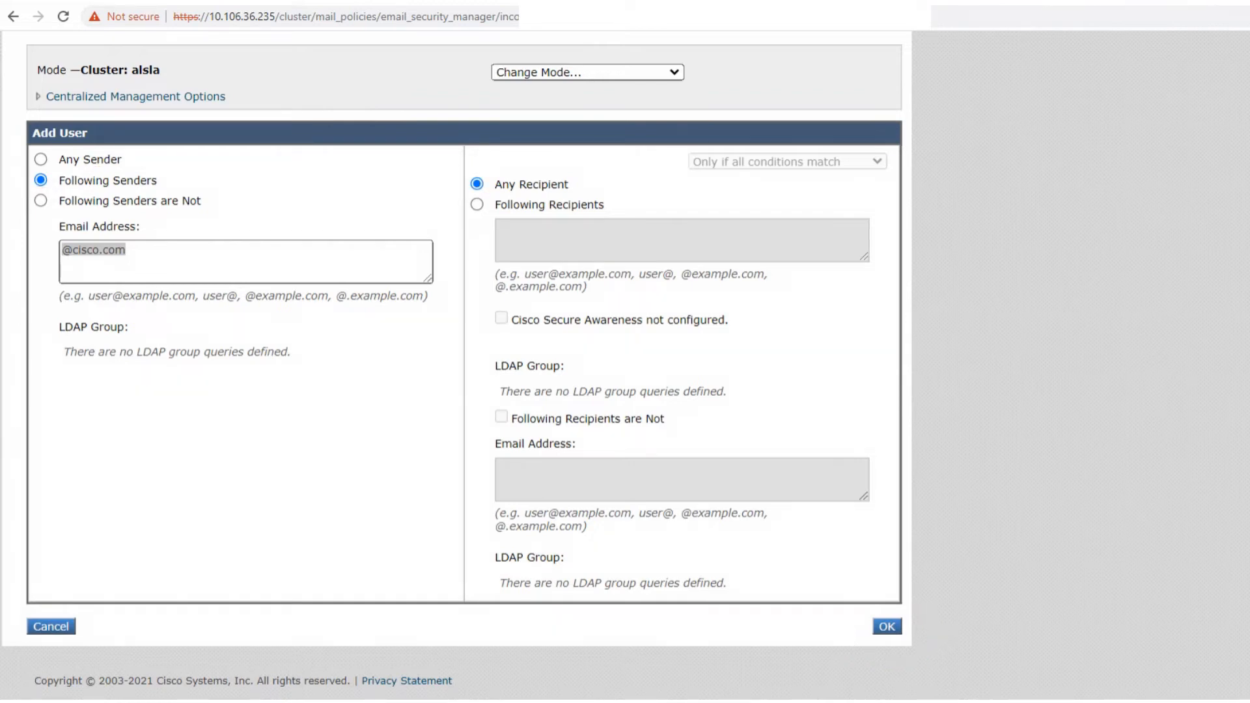
pyautogui.click(887, 626)
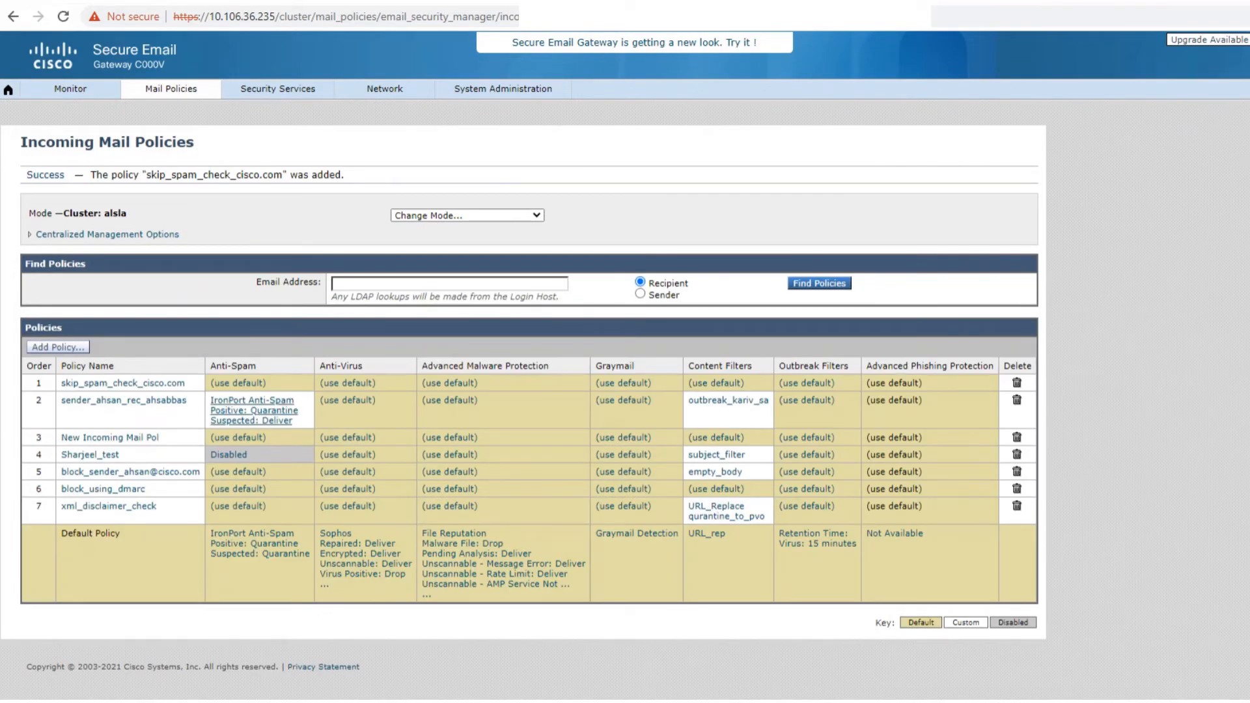
# Compare the Anti-Spam setting of the skip_spam_check_cisco.com policy with that of the Default Policy.
pyautogui.moveTo(185, 383); pyautogui.dragTo(60, 382)
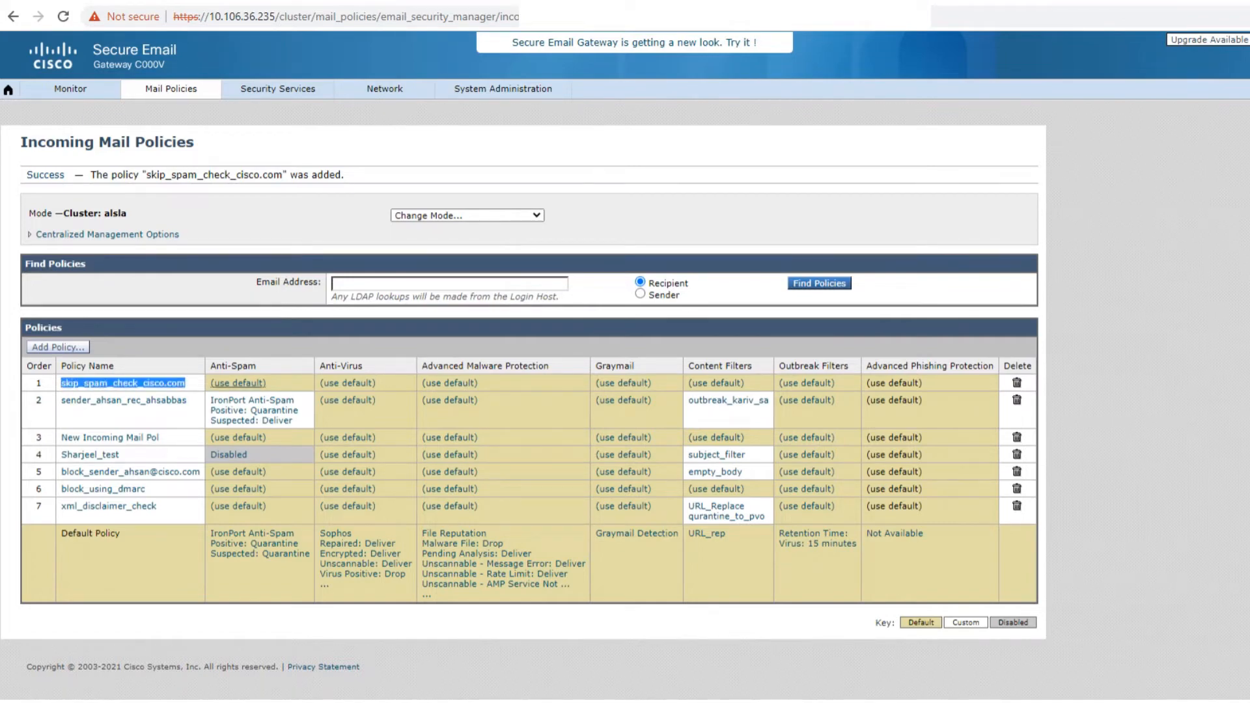
pyautogui.moveTo(269, 383); pyautogui.dragTo(213, 383)
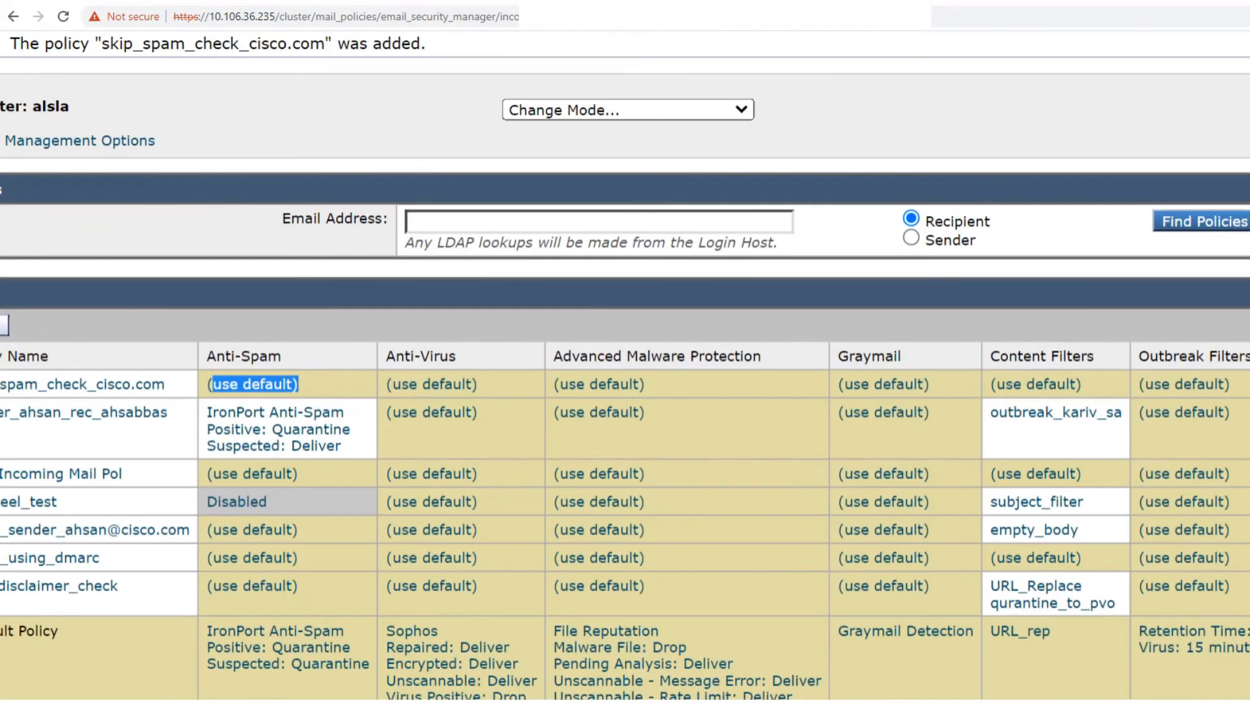
pyautogui.moveTo(282, 356); pyautogui.dragTo(206, 357)
pyautogui.click(252, 384)
pyautogui.moveTo(299, 385); pyautogui.dragTo(206, 384)
pyautogui.hscroll(-2, 205, 385)
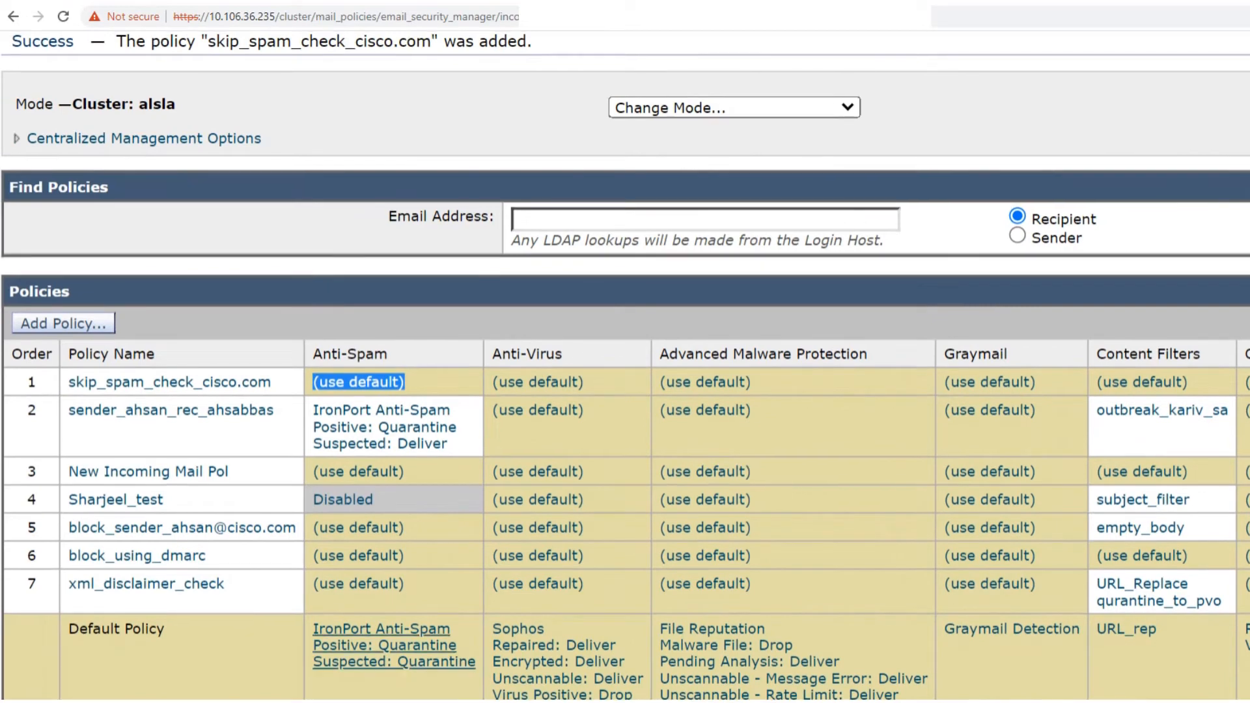
pyautogui.moveTo(168, 628); pyautogui.dragTo(68, 629)
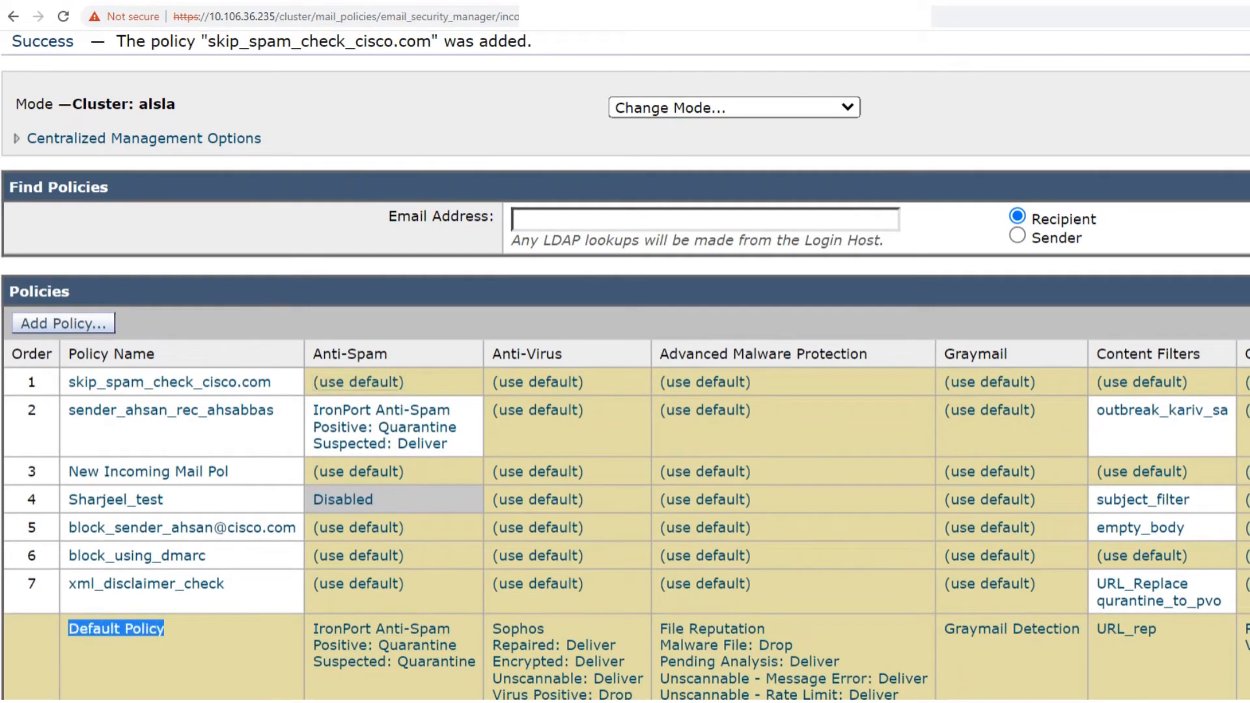
pyautogui.moveTo(471, 661); pyautogui.dragTo(312, 629)
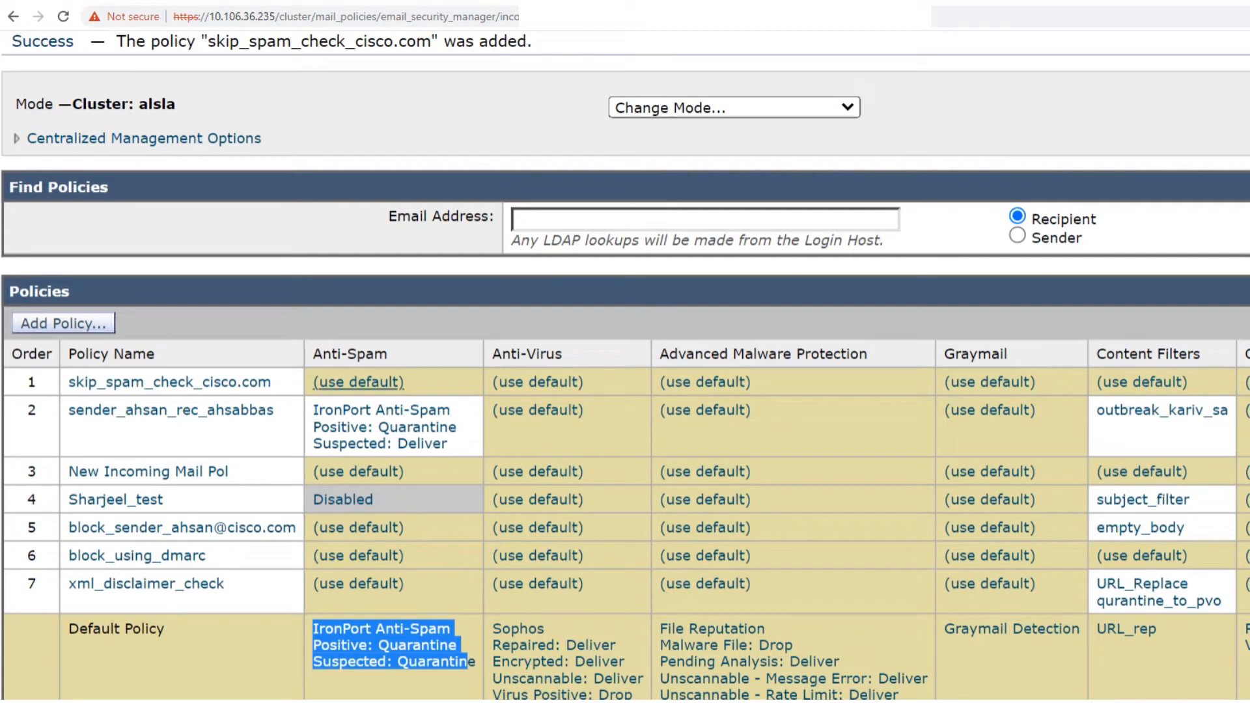
# Disable anti-spam scanning for the skip_spam_check_cisco.com policy and submit the change.
pyautogui.click(358, 382)
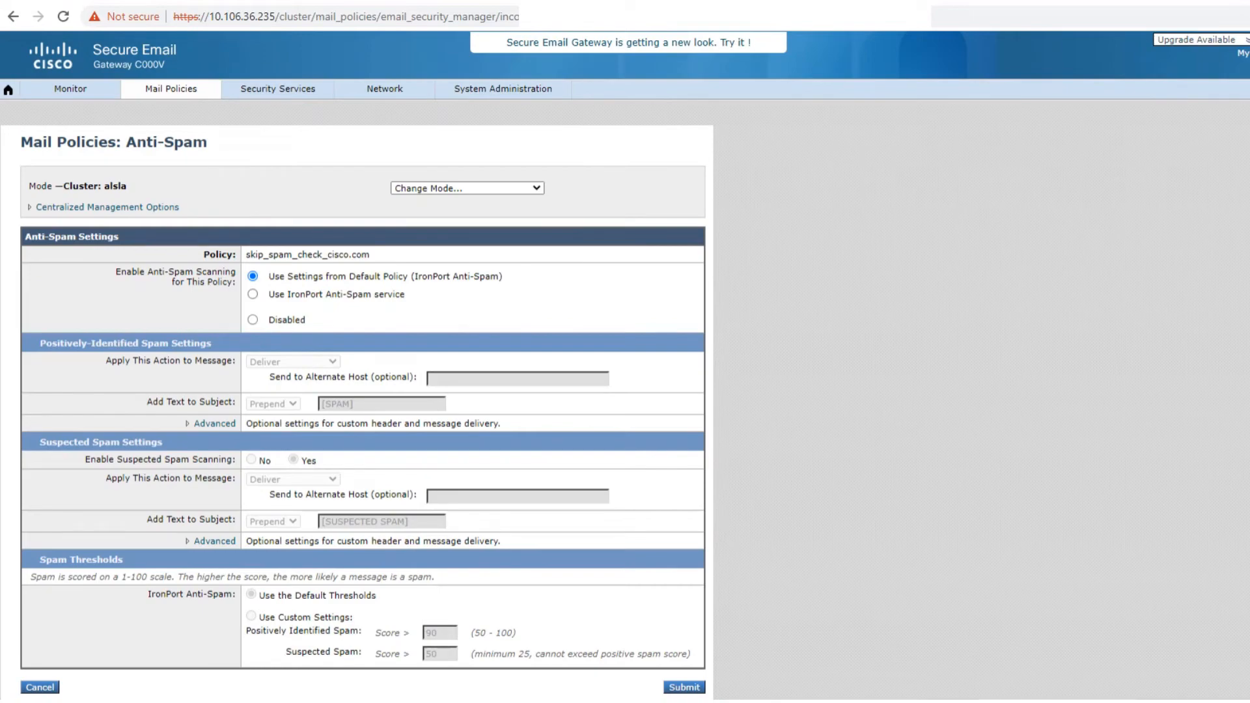
pyautogui.click(253, 320)
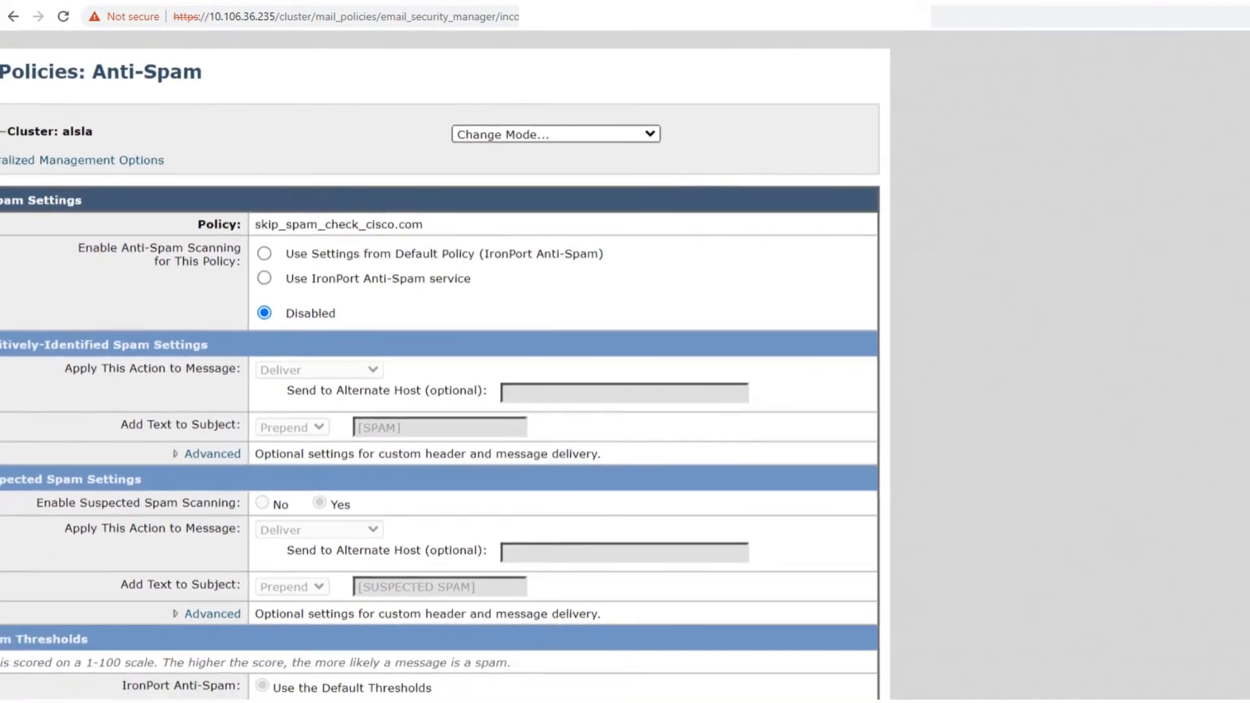
pyautogui.scroll(-1, 624, 365)
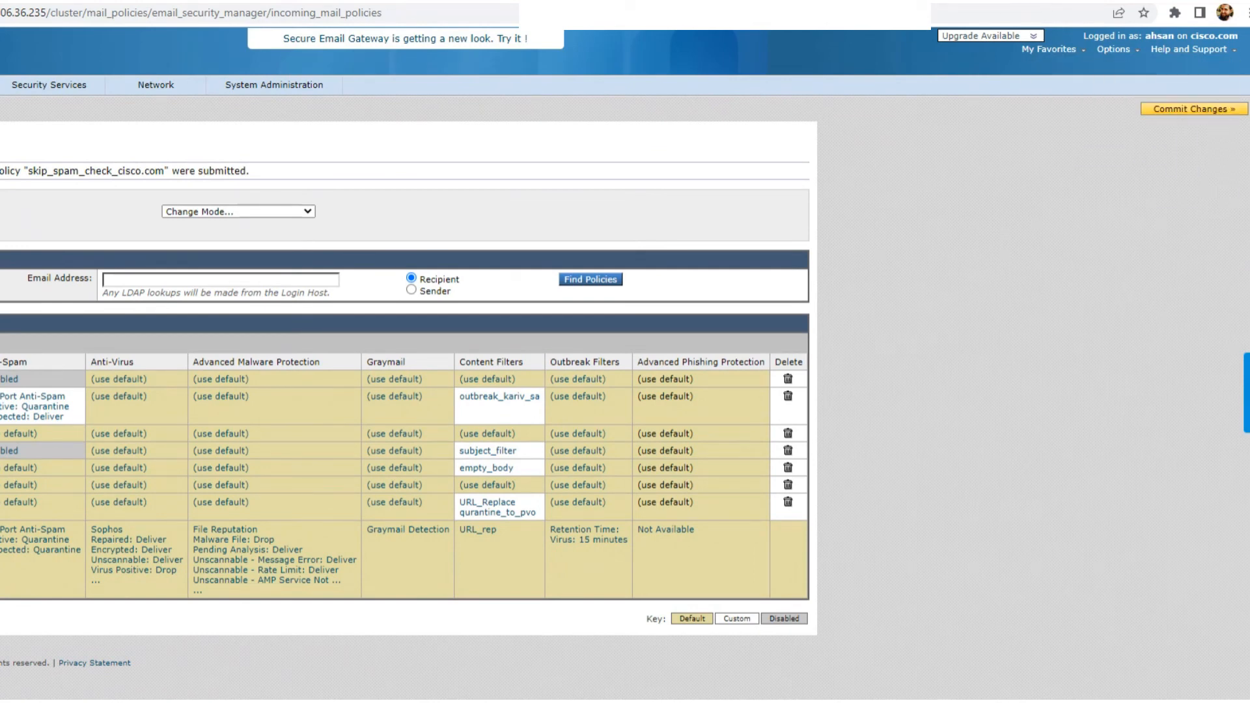
pyautogui.hotkey('ctrl', 'alt', 'd')
pyautogui.moveTo(1178, 70)
pyautogui.mouseDown()
pyautogui.moveTo(1205, 140)
pyautogui.moveTo(1161, 75)
pyautogui.mouseUp()
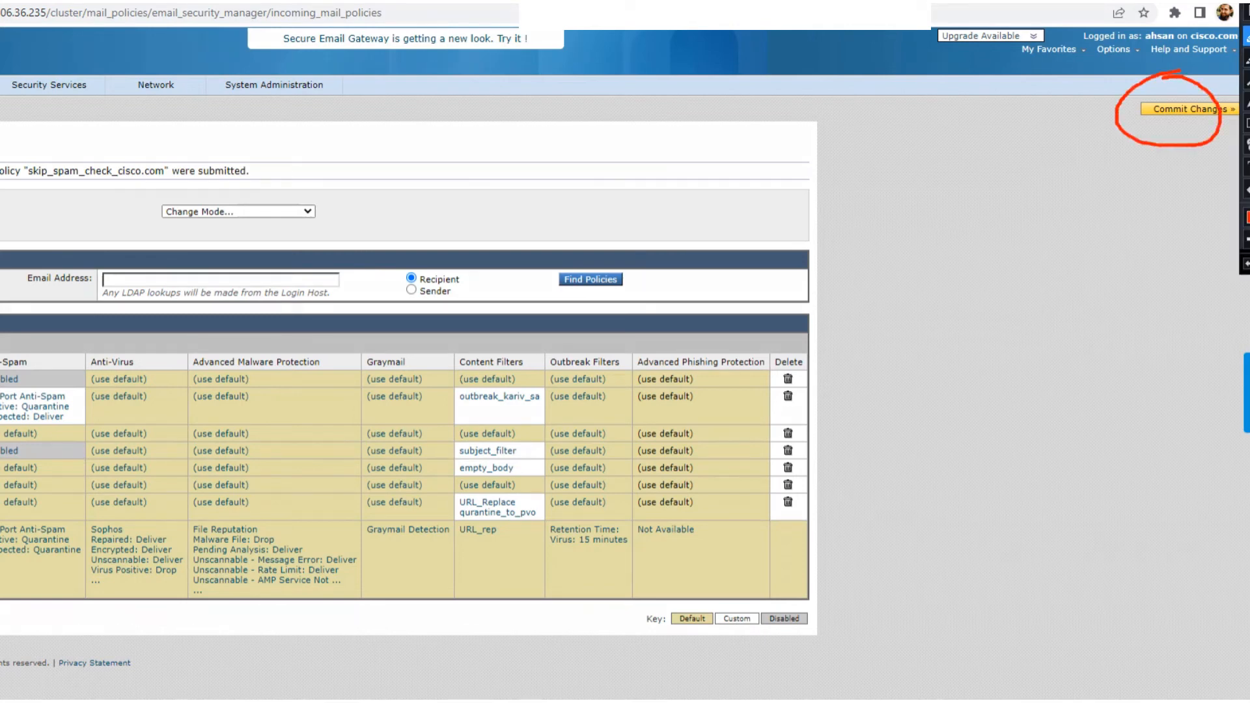
pyautogui.press('Escape')
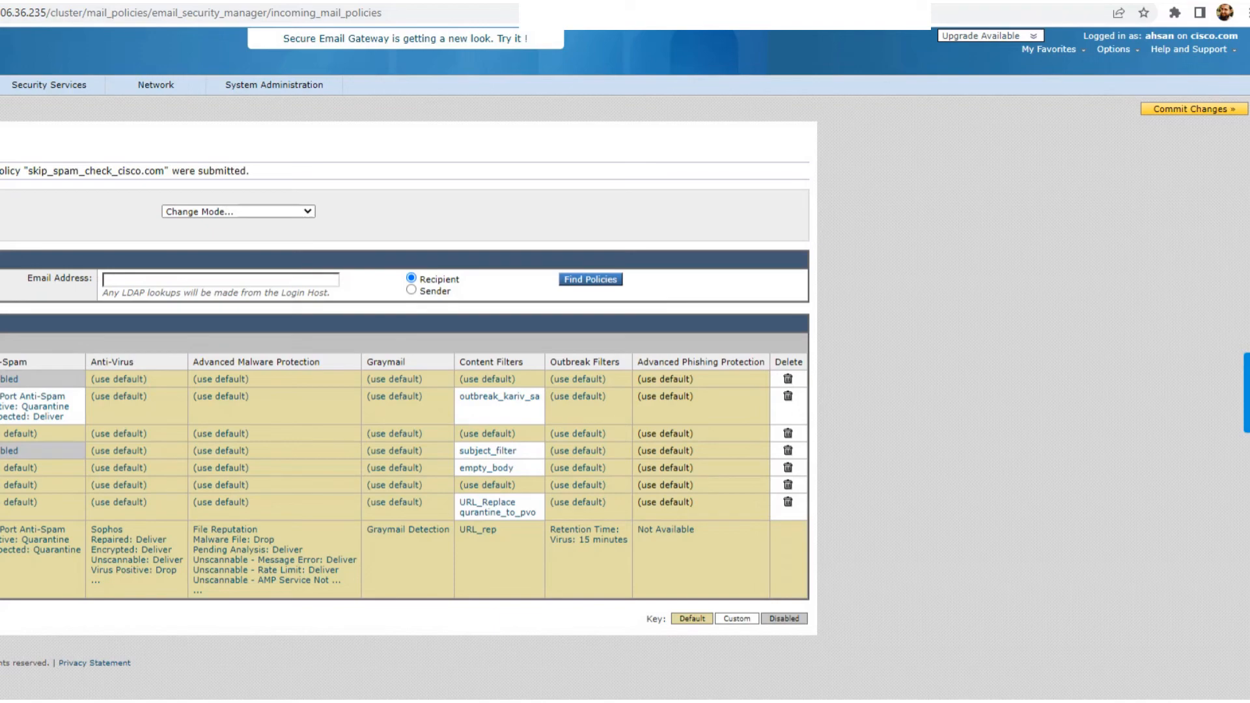